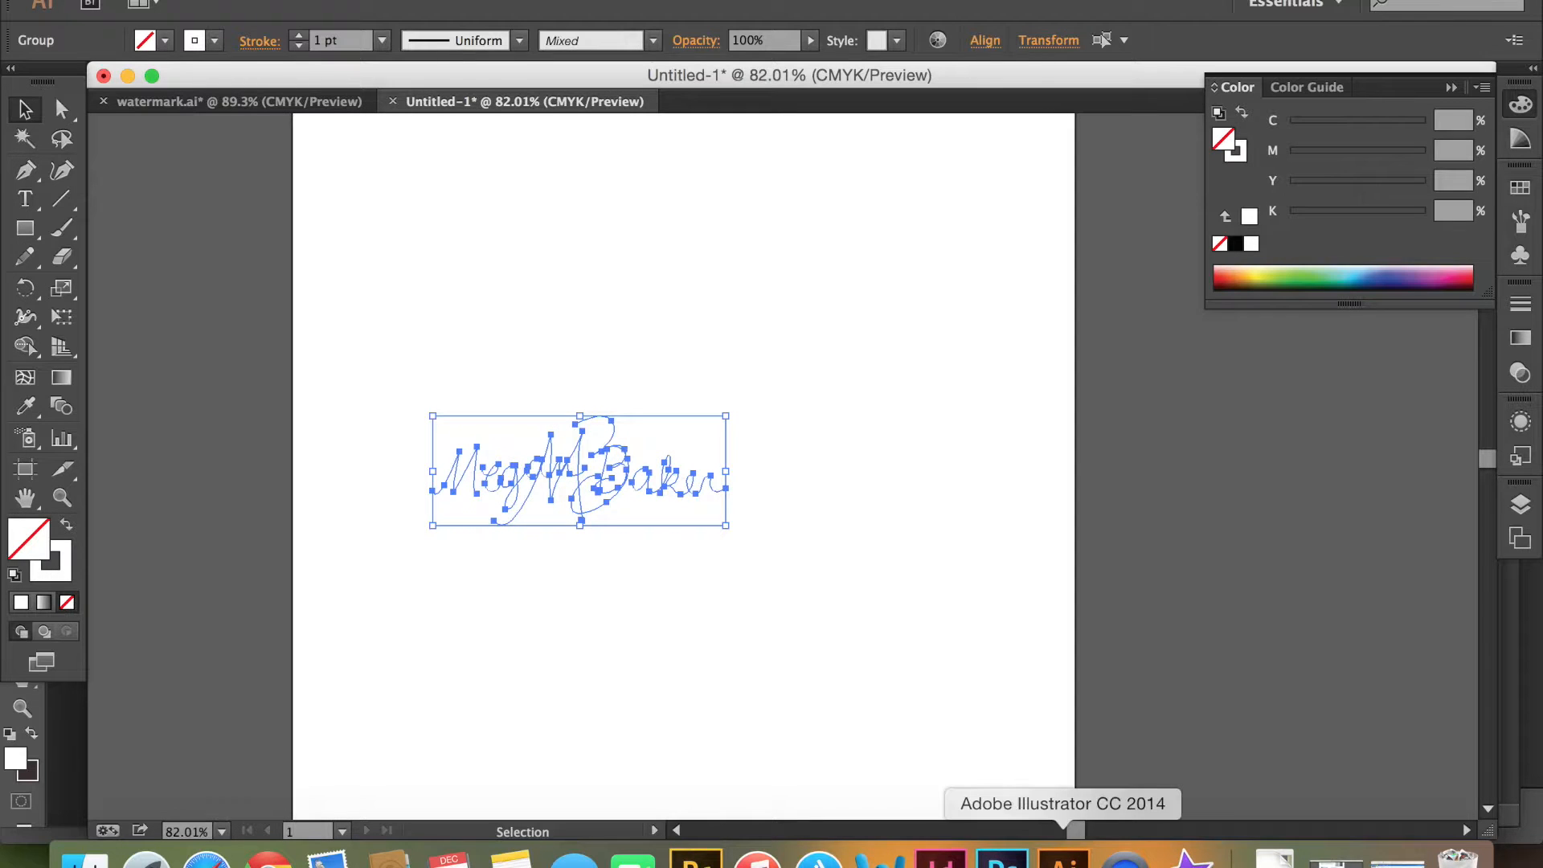
Switch to Photoshop and start a new document with a width and height of 2000 pixels each
click(1001, 856)
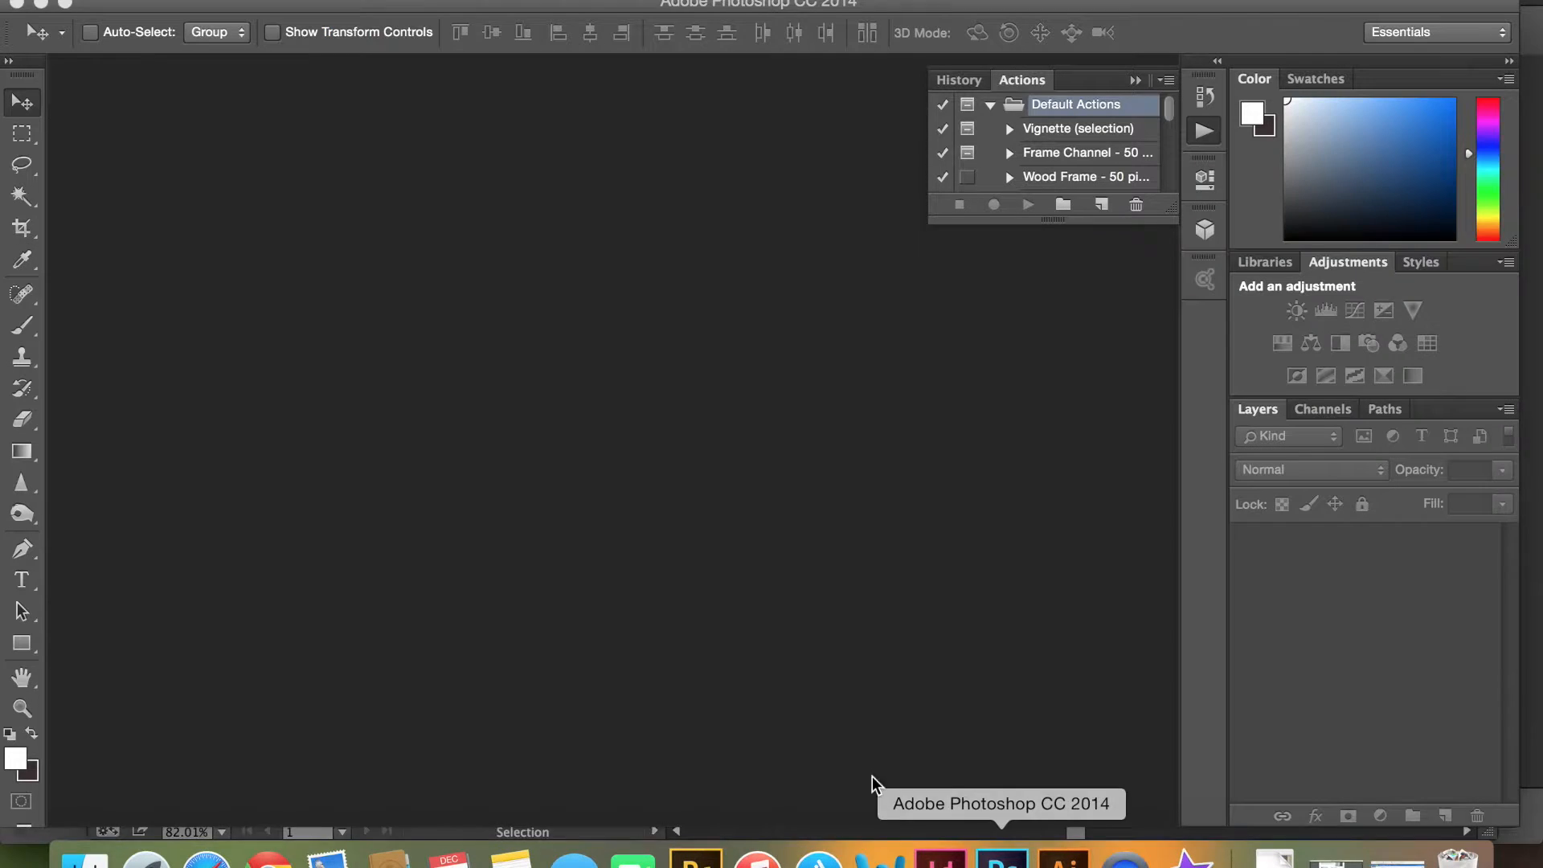
click(186, 0)
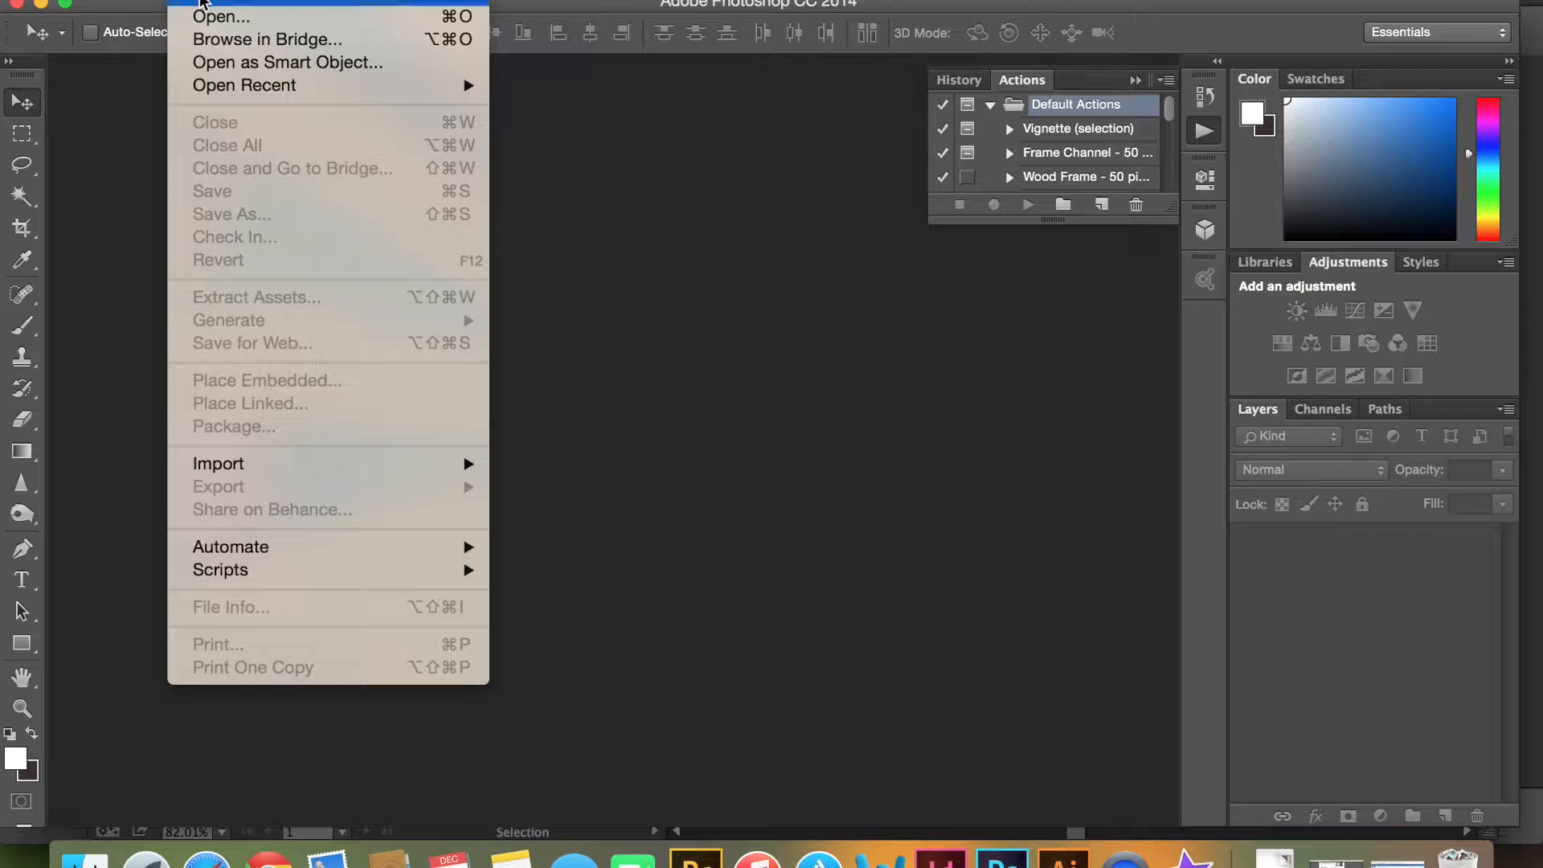
click(199, 2)
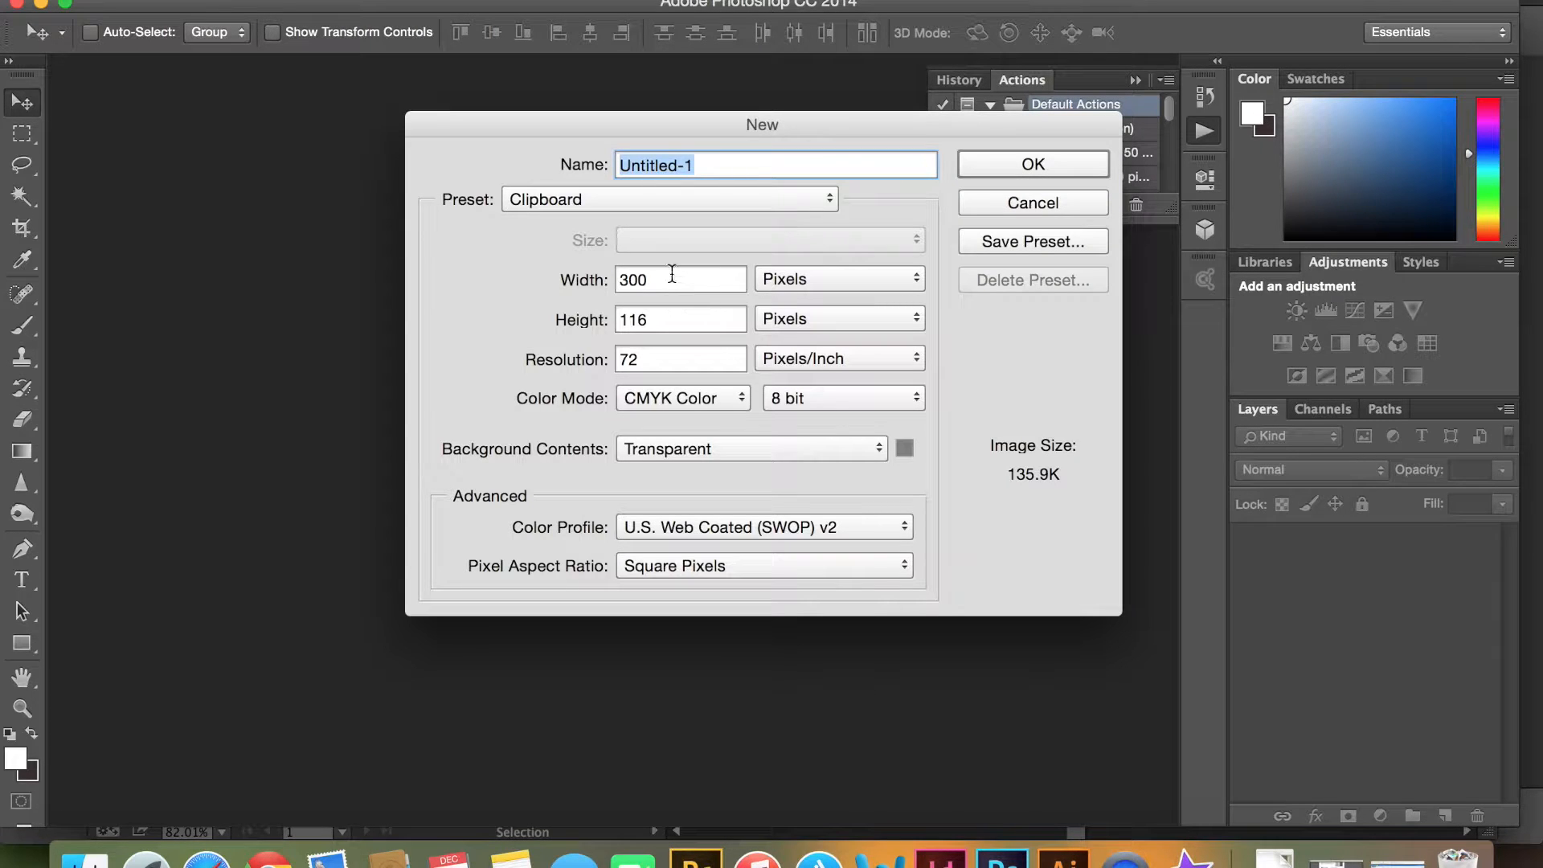
drag(672, 279, 554, 280)
text(2000)
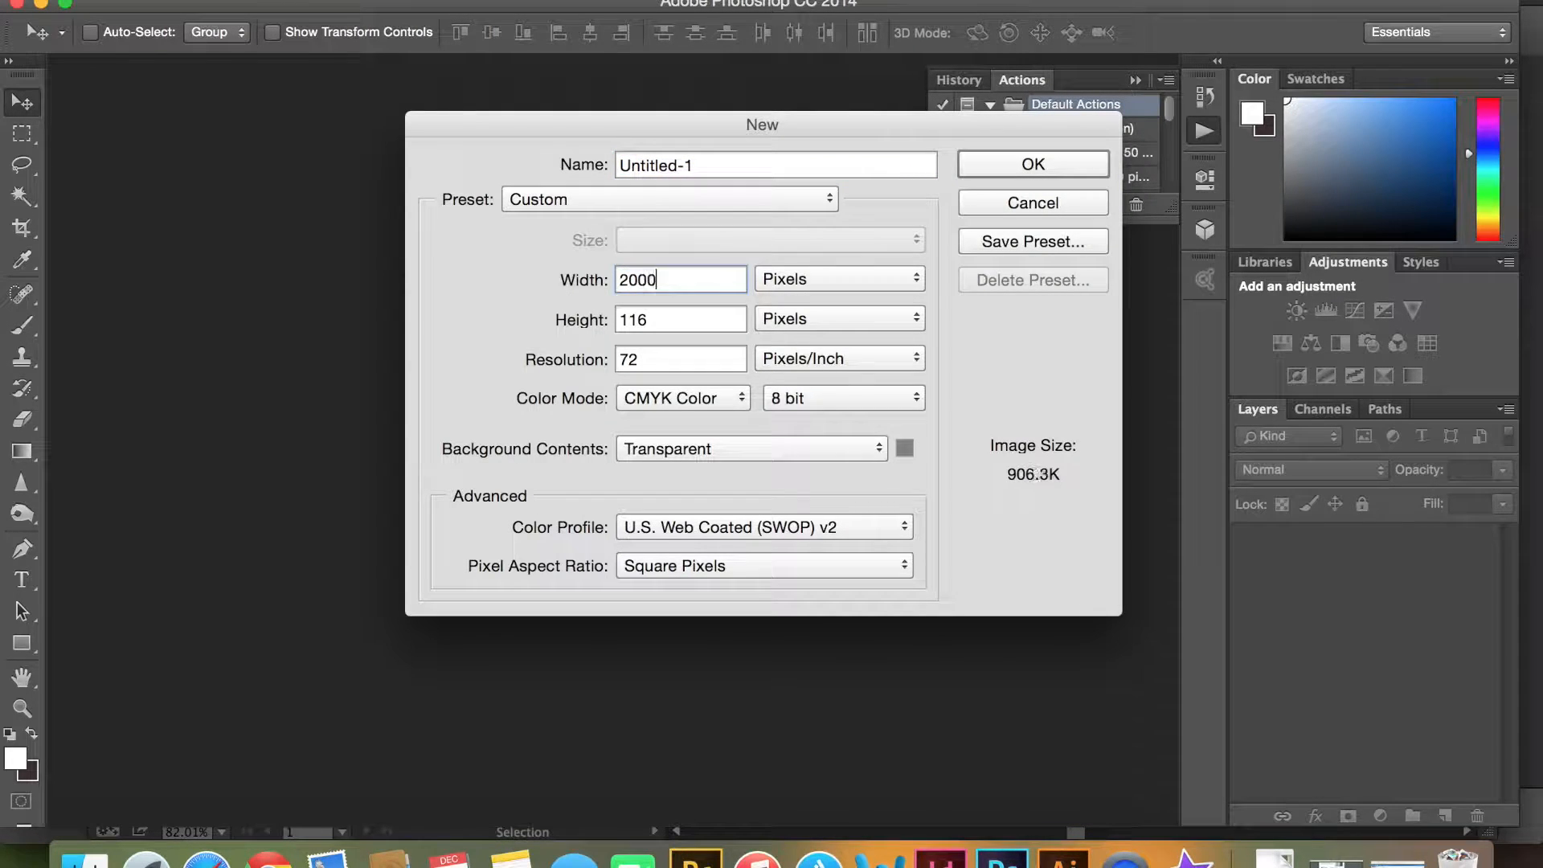
key(Tab)
text(2000)
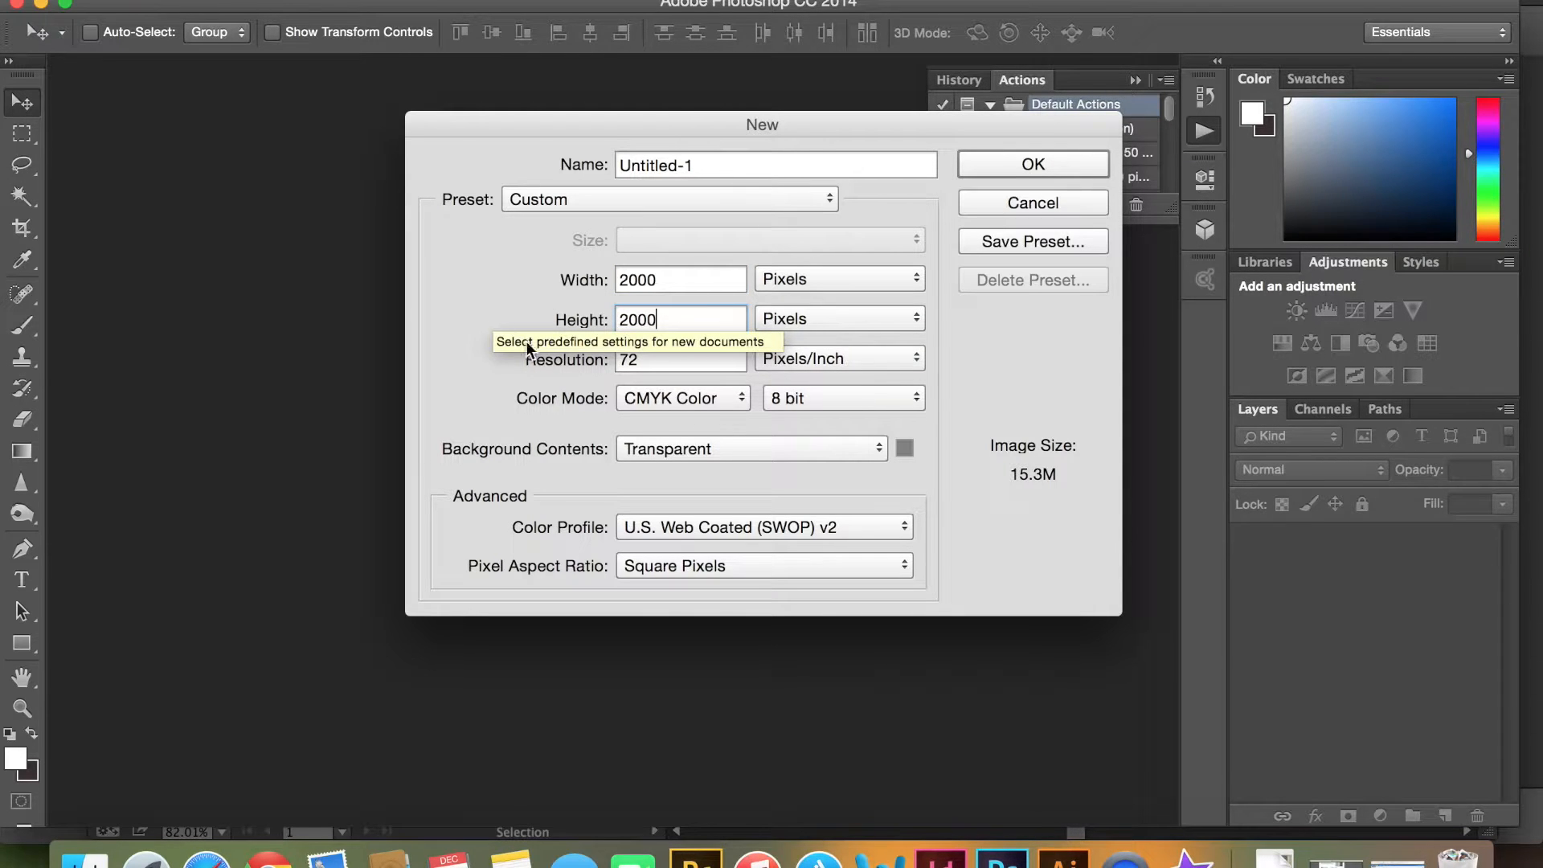
Set the new document's resolution to 150 pixels/inch and its color mode to RGB Color, and create it
click(653, 359)
text(1)
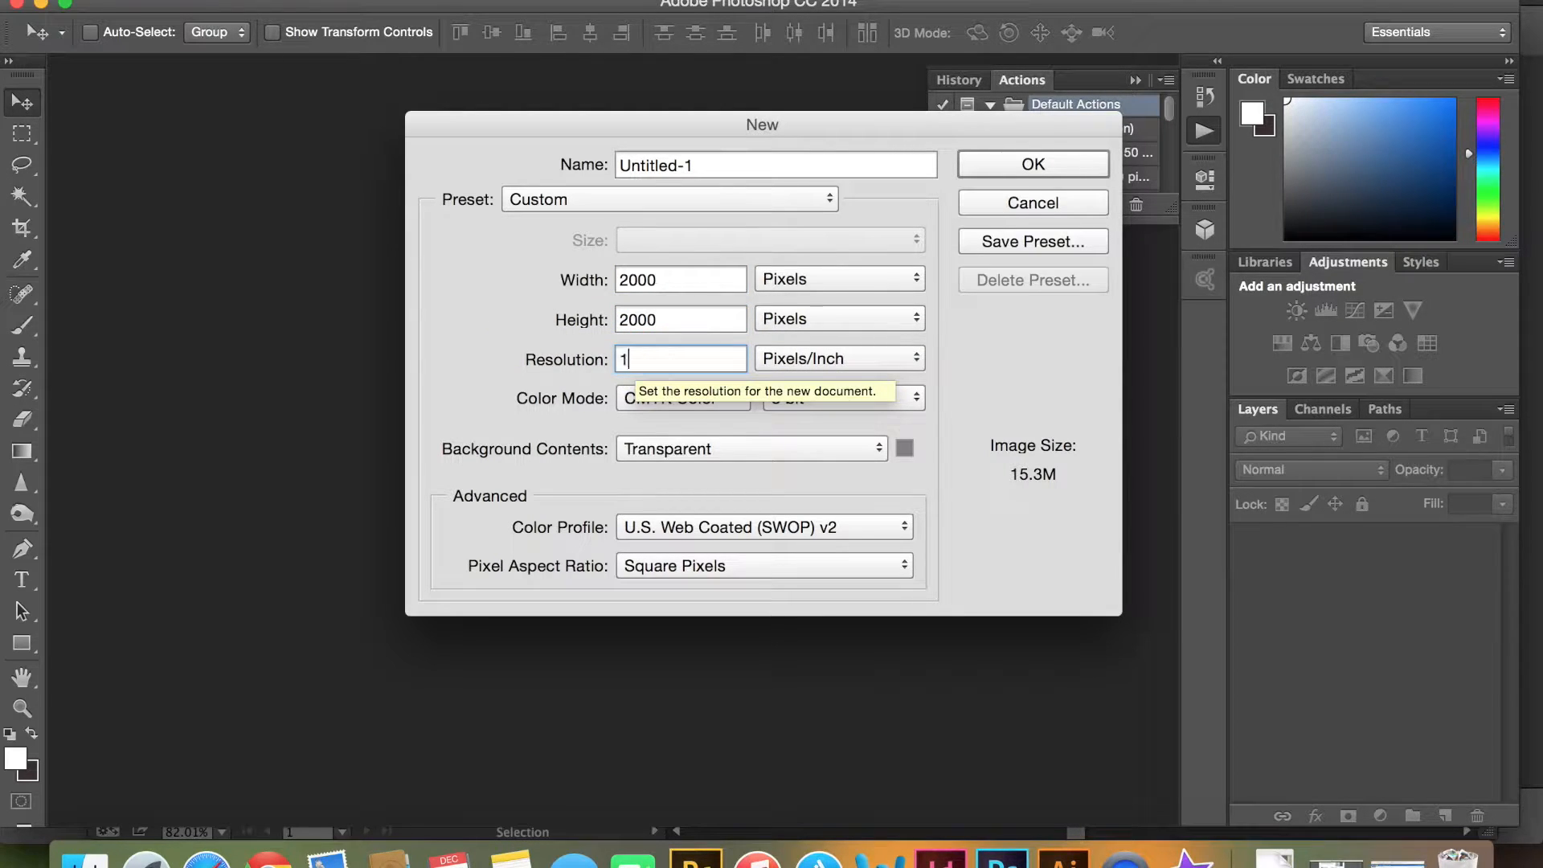
text(50)
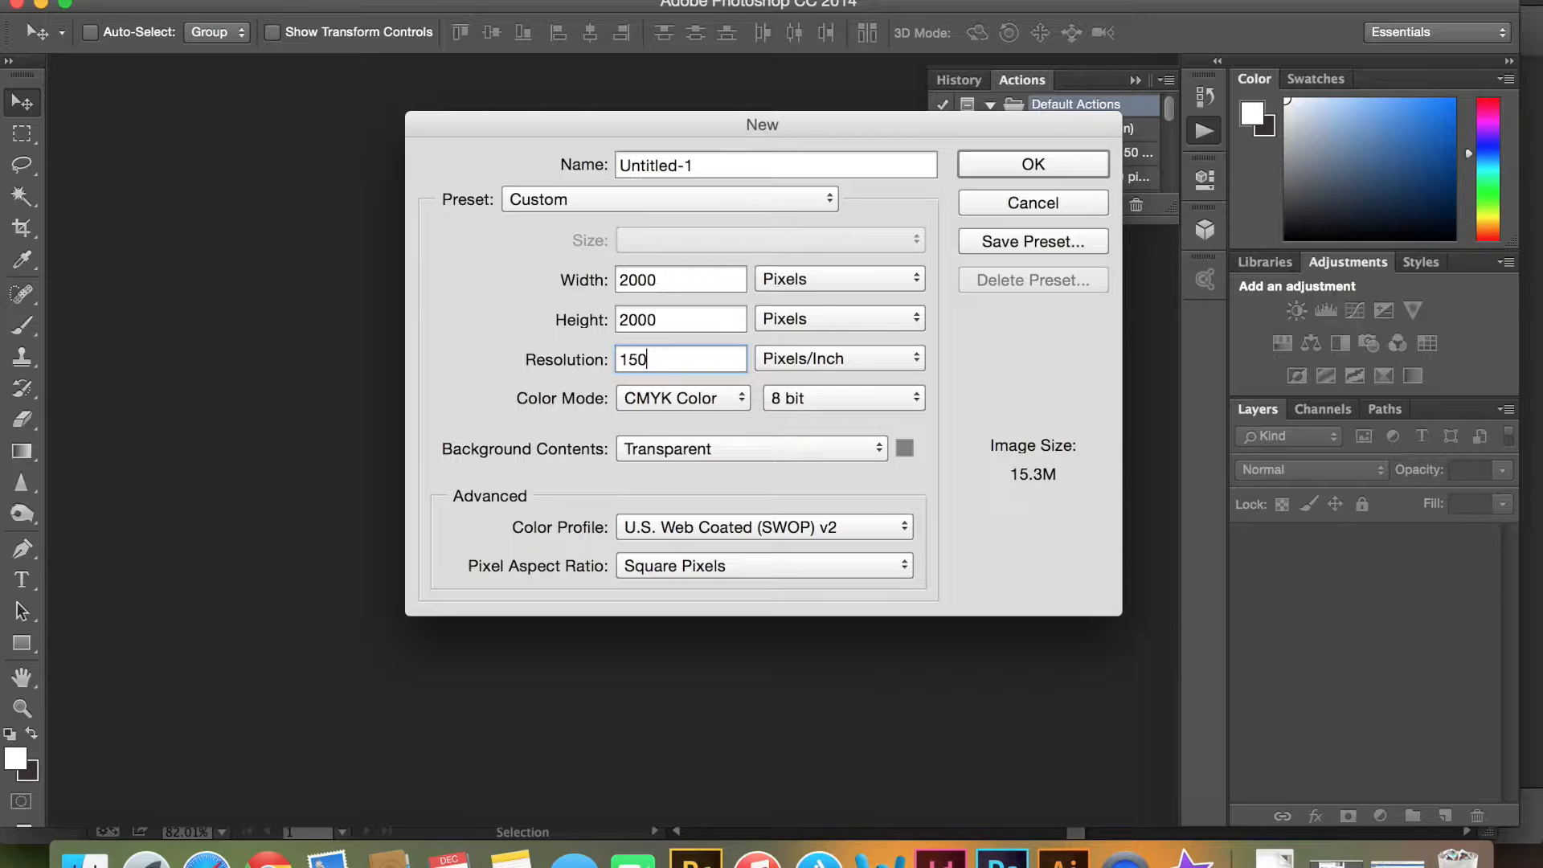
click(726, 411)
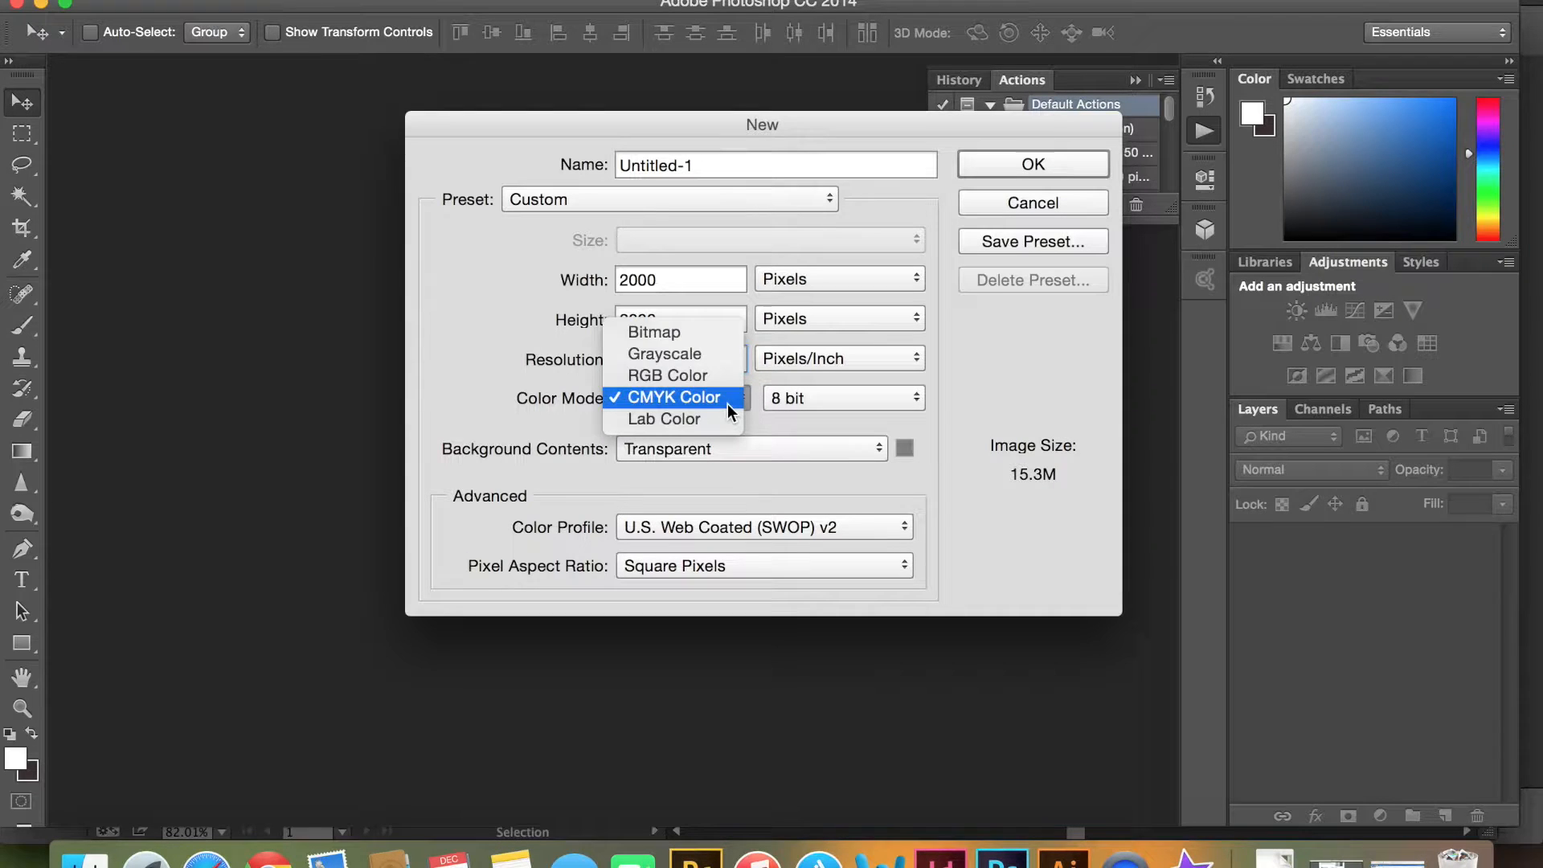
click(695, 375)
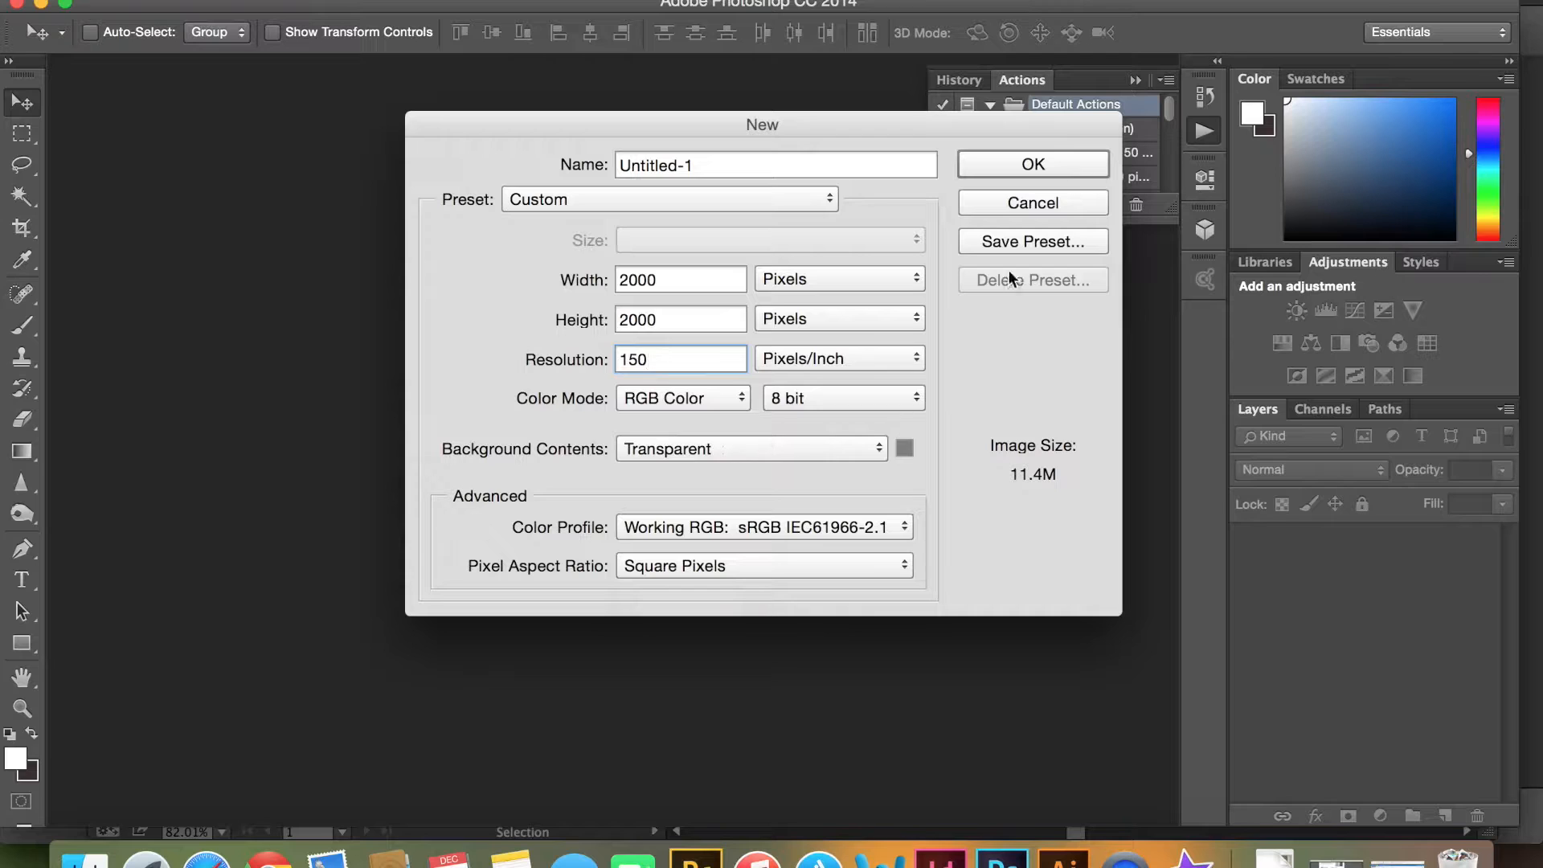
click(1040, 161)
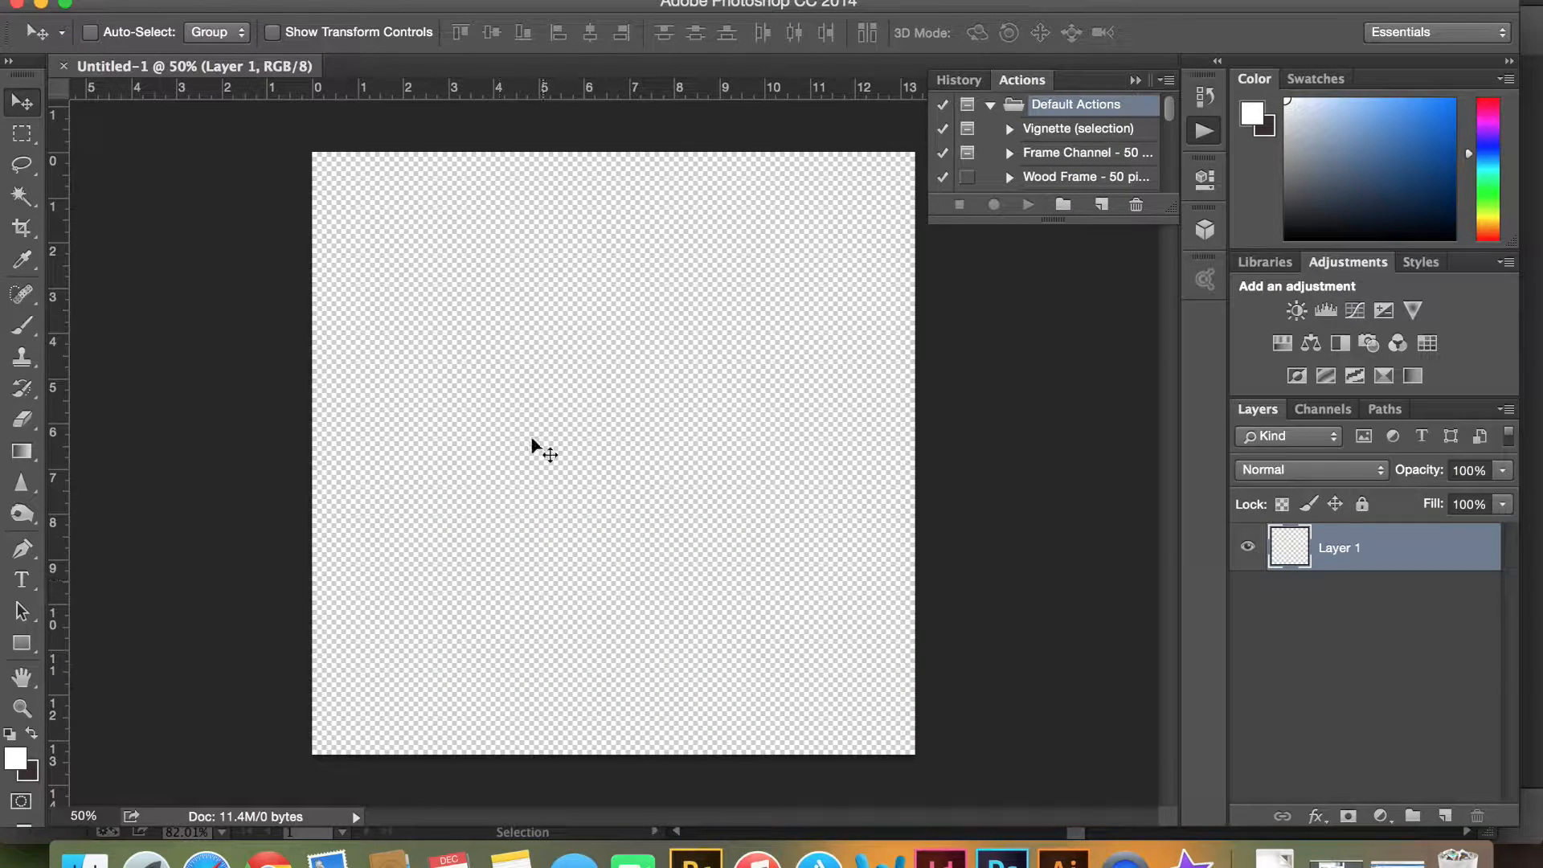
Paste the copied signature logo as pixels and scale it to about 321%, spanning the full canvas width
key(super+v)
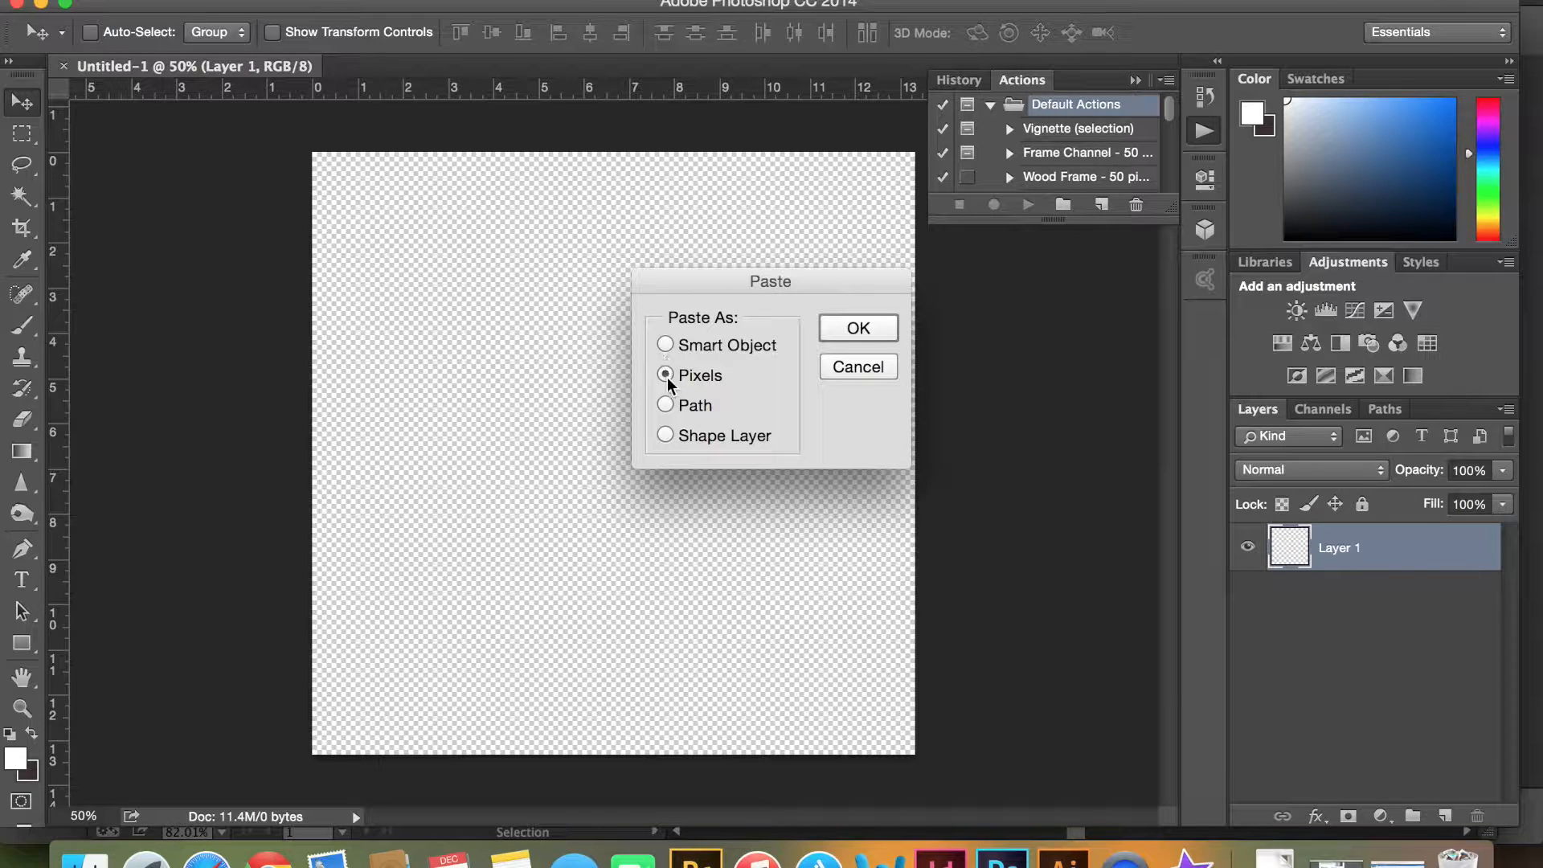
click(844, 334)
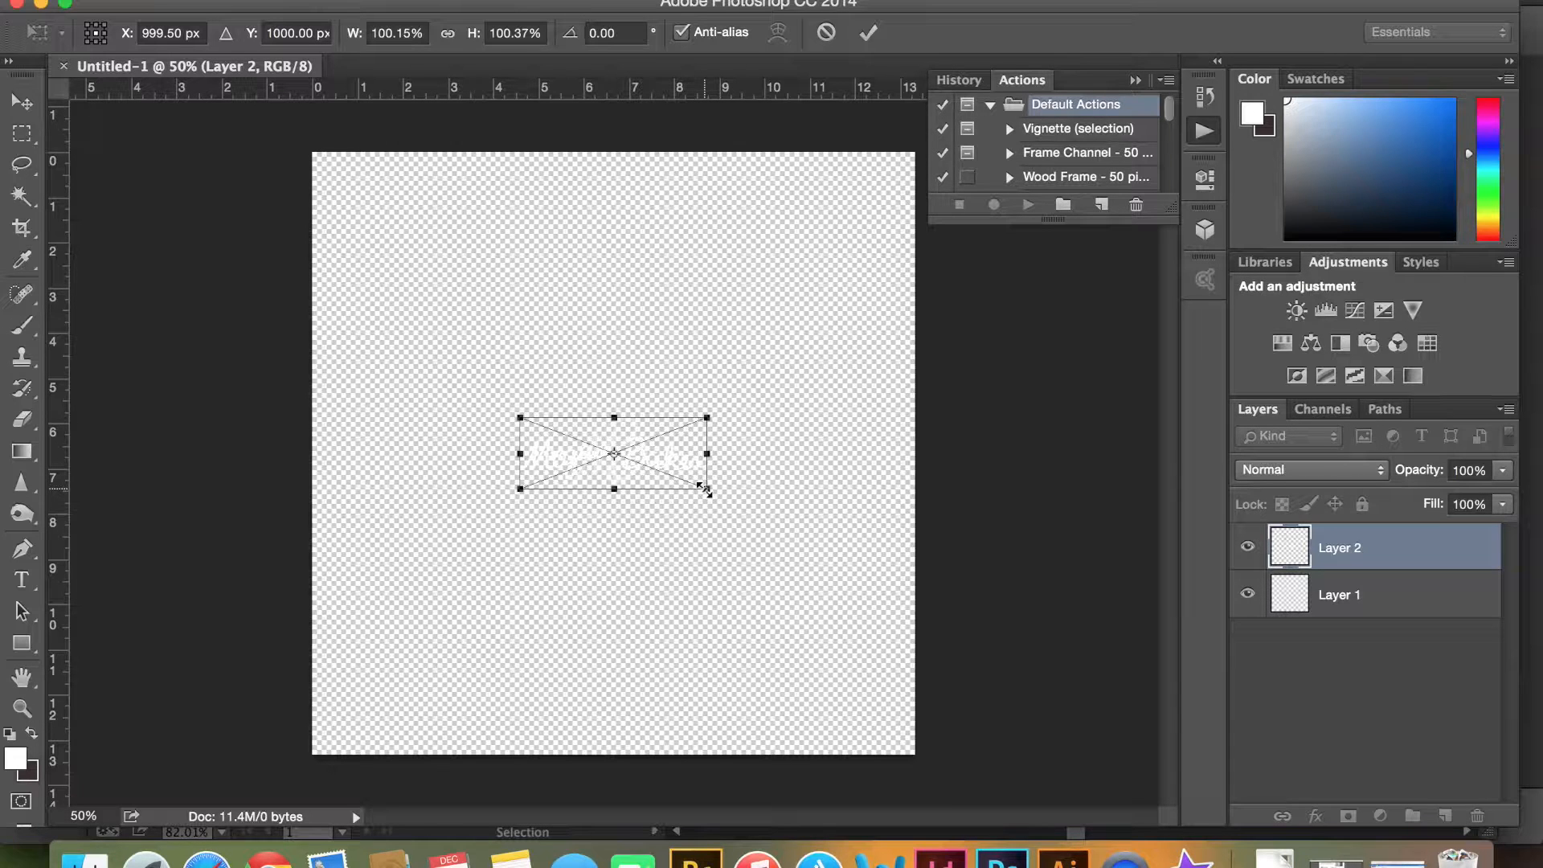
drag(707, 489, 903, 605)
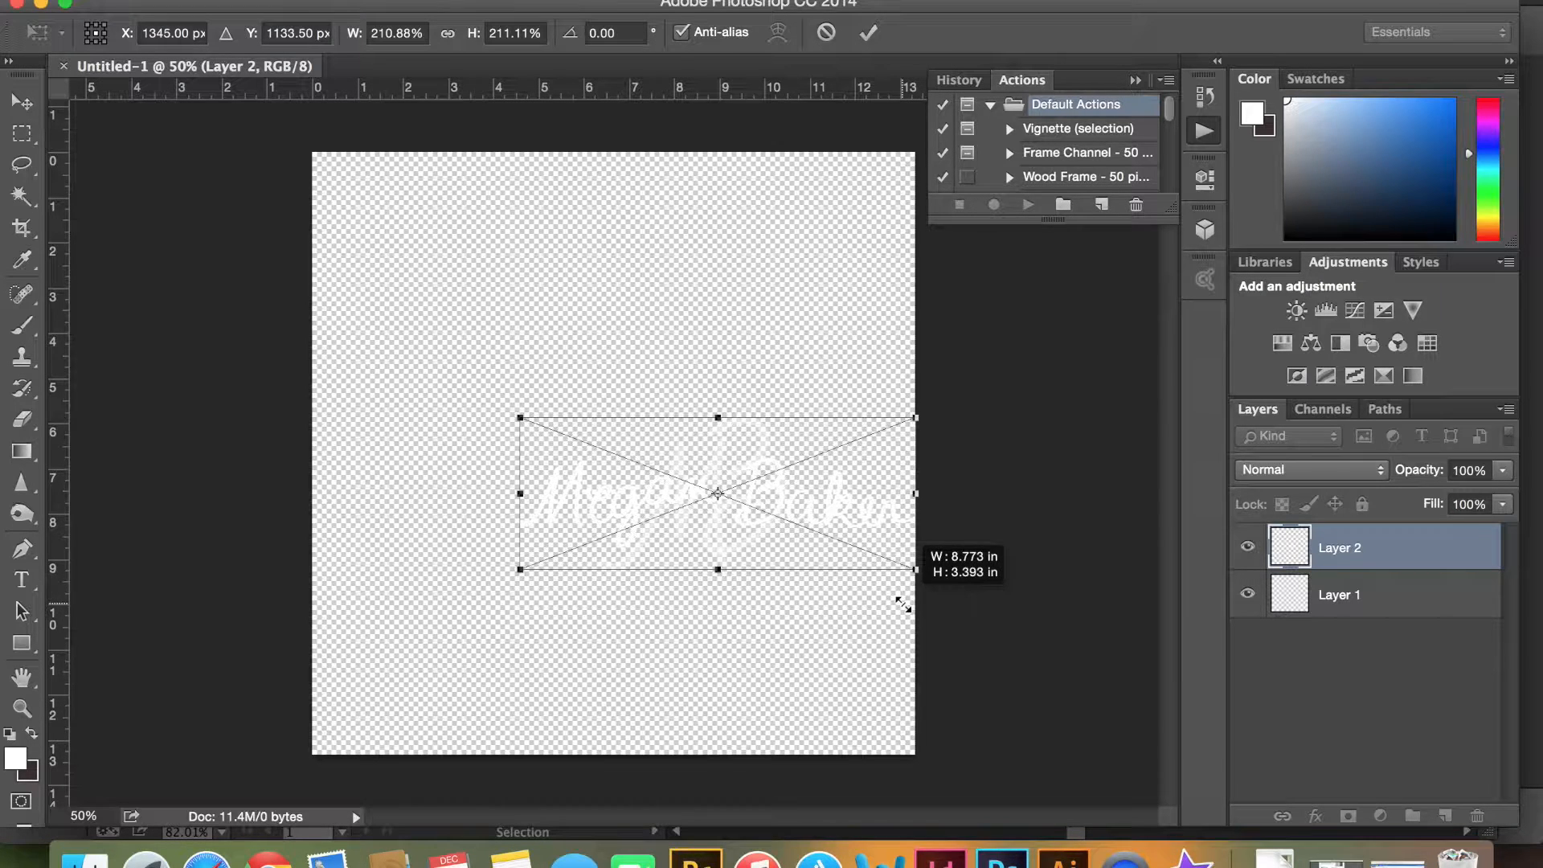
drag(517, 415, 310, 344)
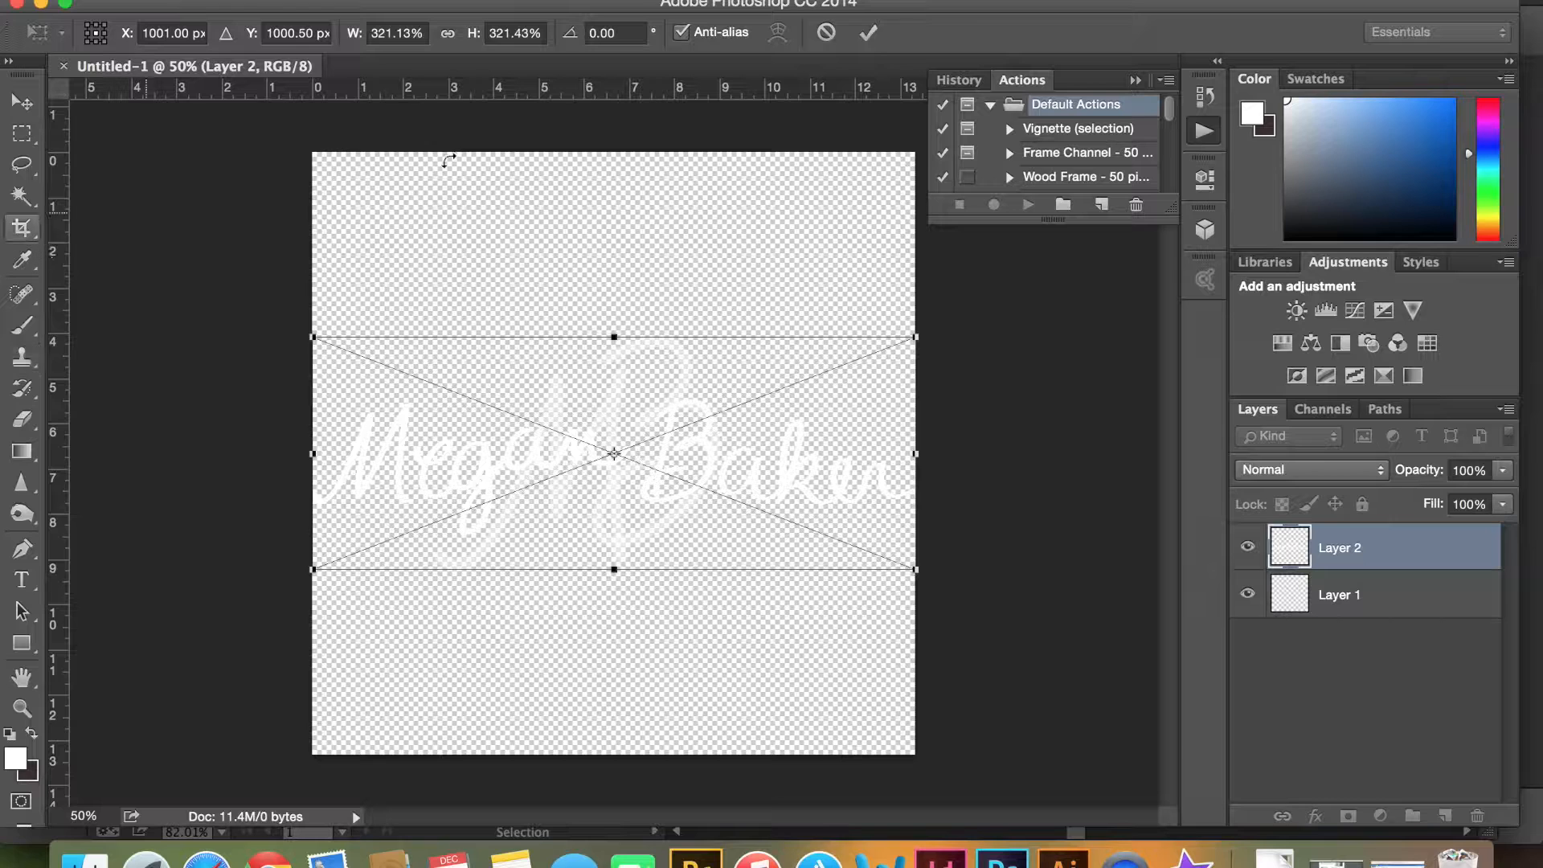
click(869, 34)
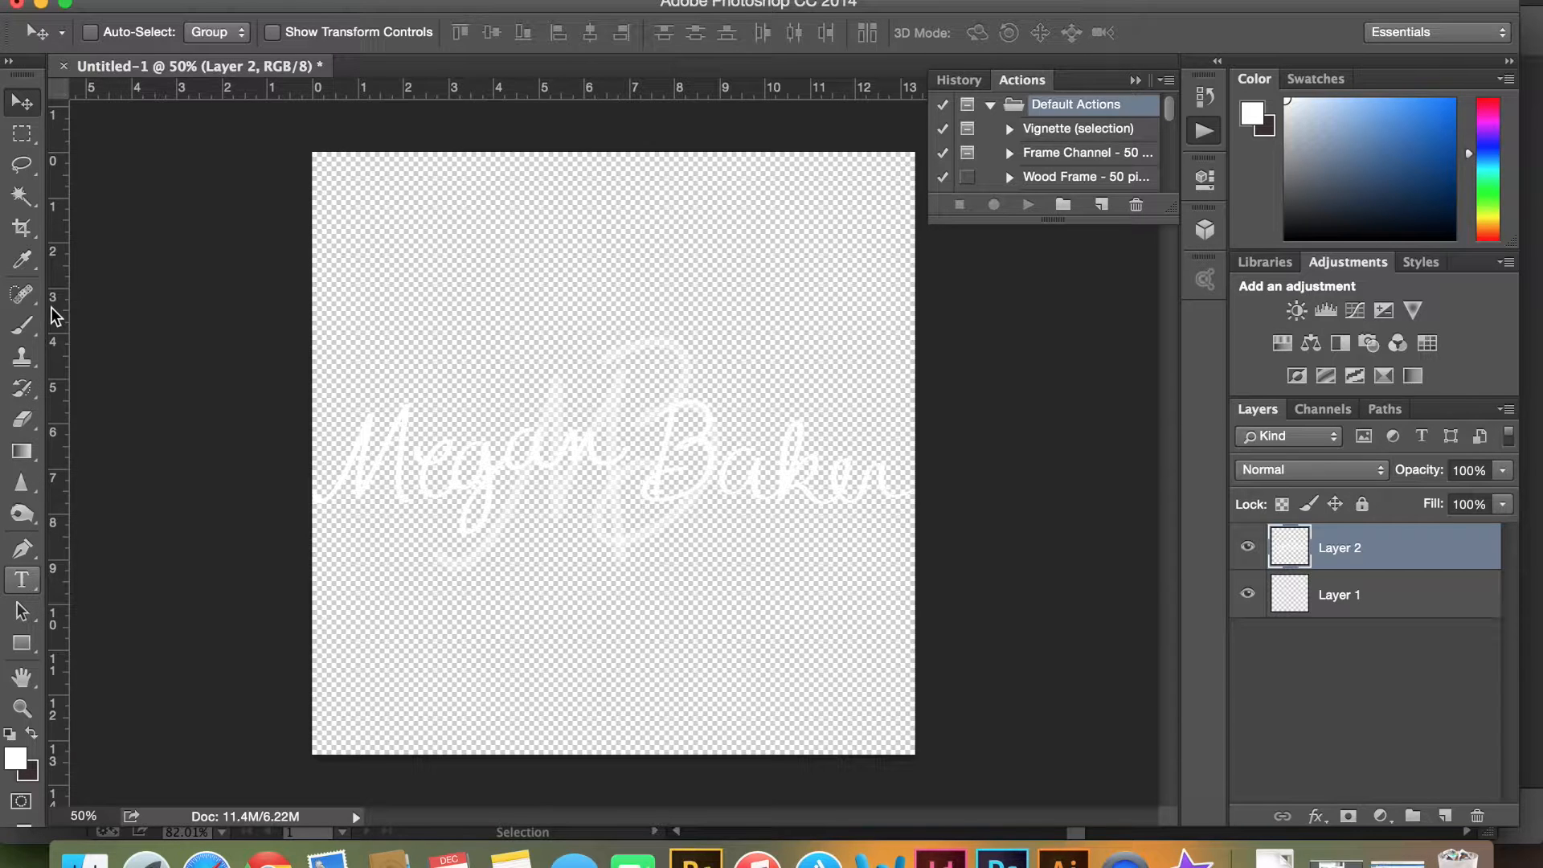
Crop away the empty canvas above and below the logo, keeping the full width and a height of about 5.6 in
click(22, 227)
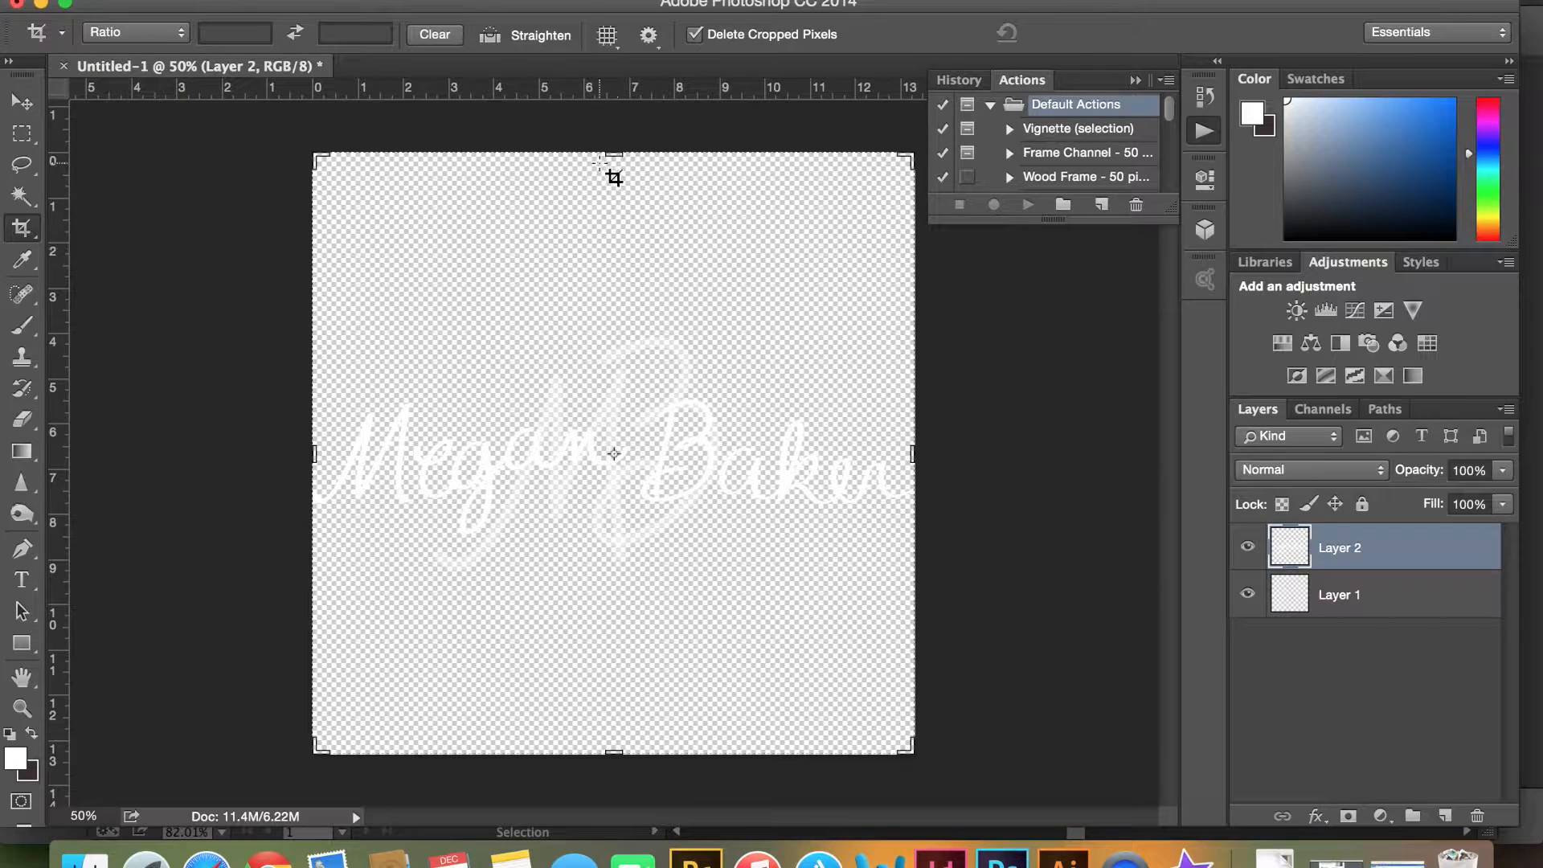
drag(613, 153, 606, 243)
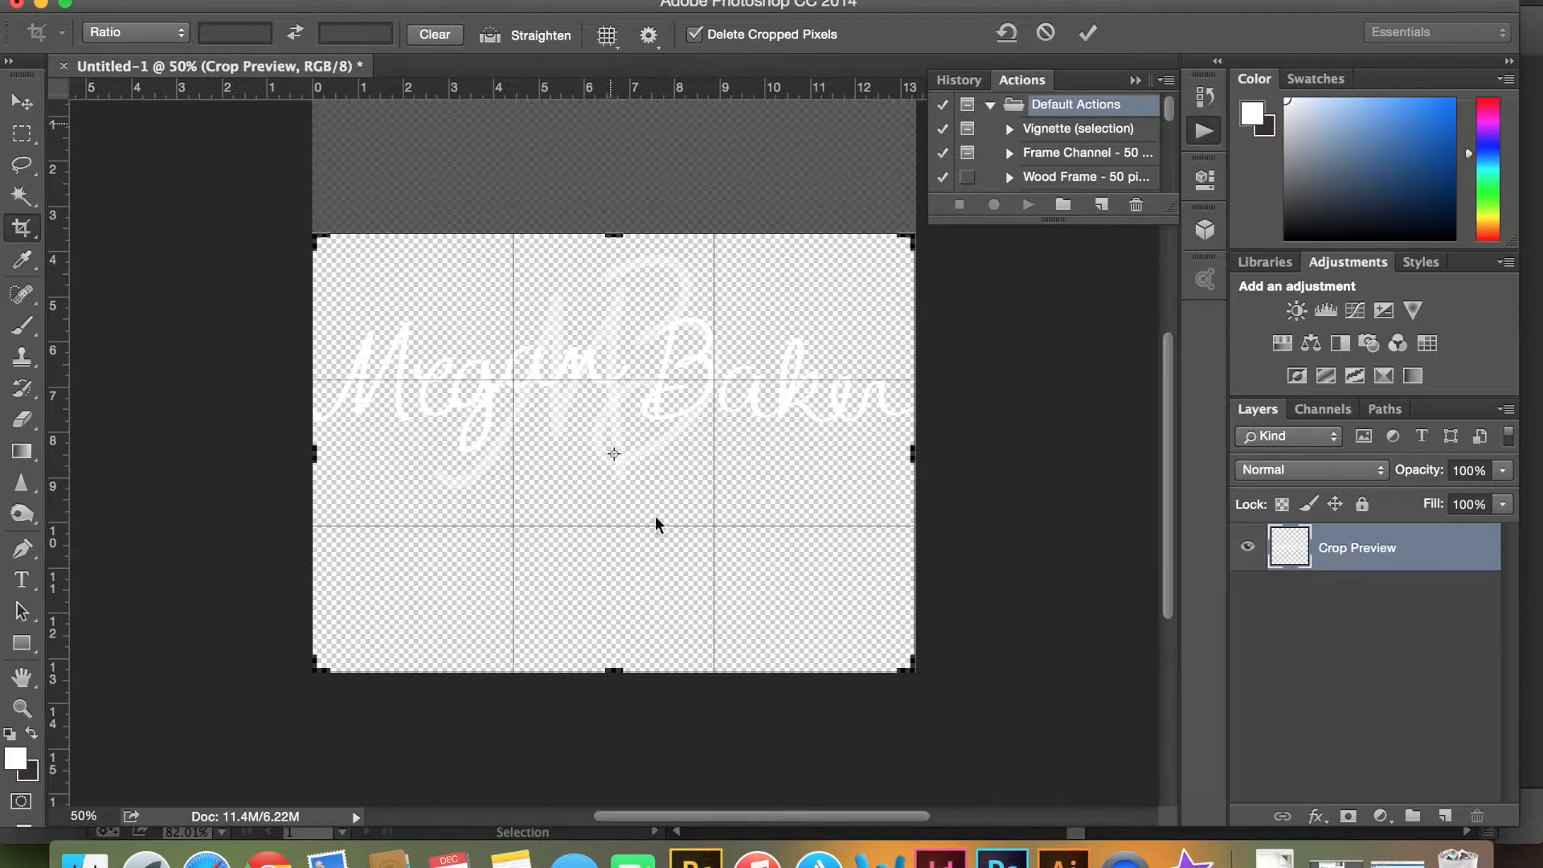
drag(610, 656, 613, 579)
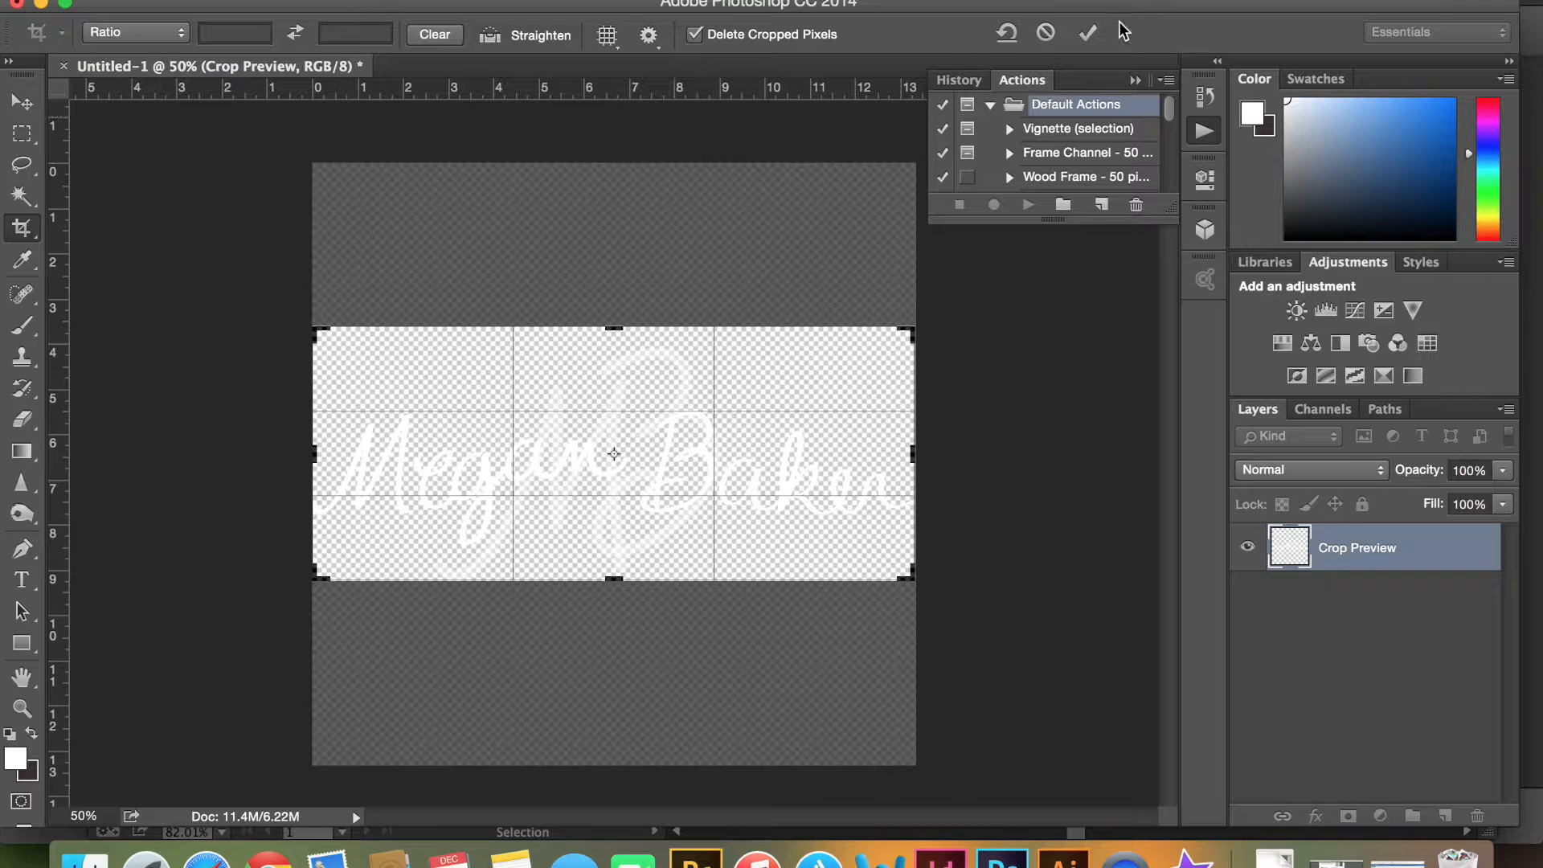
click(1088, 32)
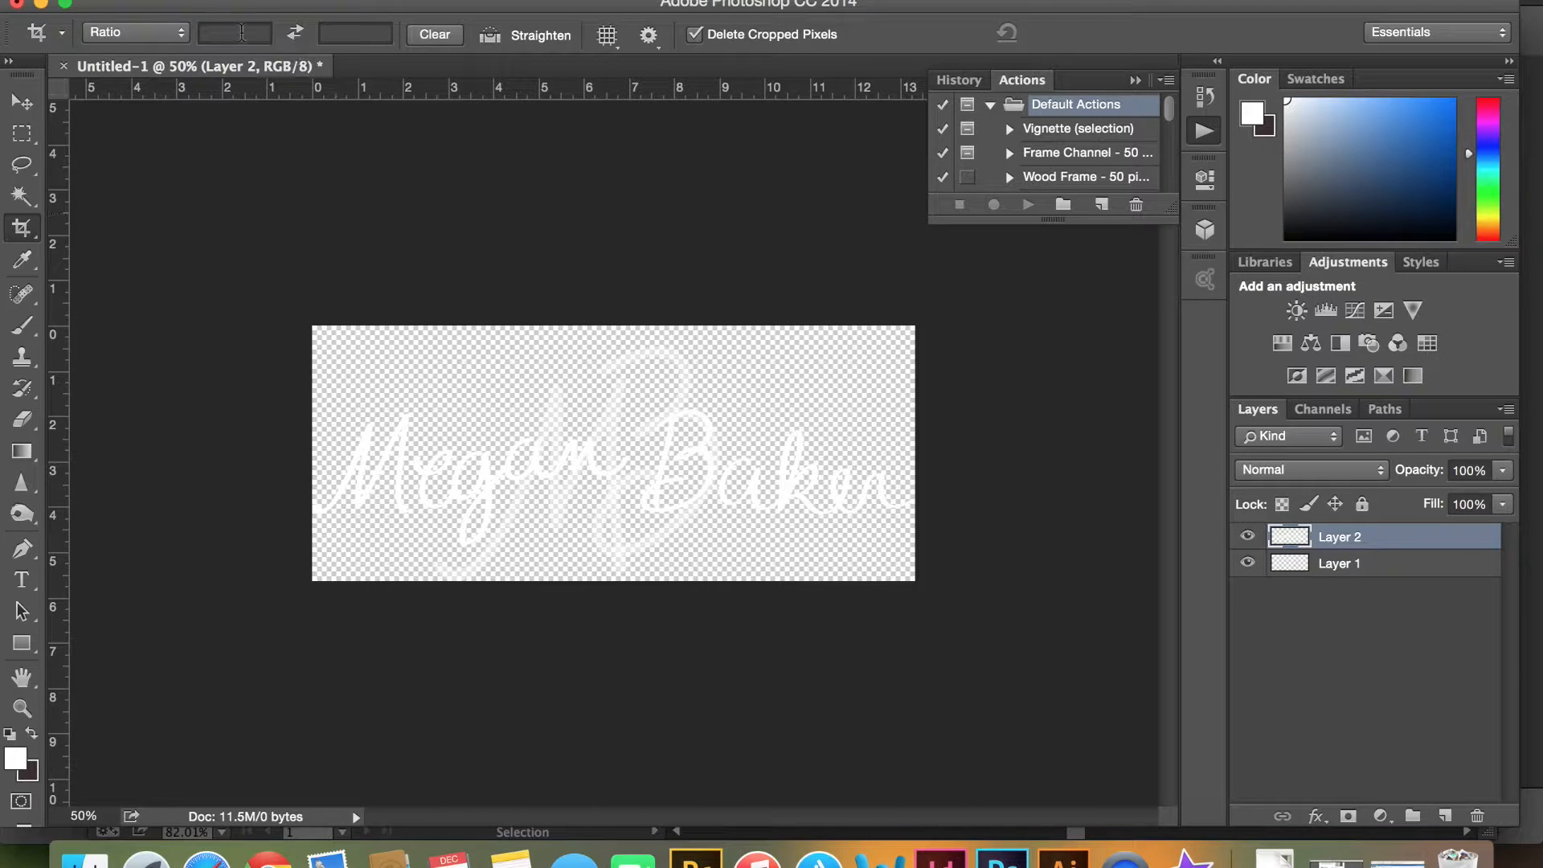
Save the document in Photoshop format as watermark.psd in the Tutorial folder
click(189, 0)
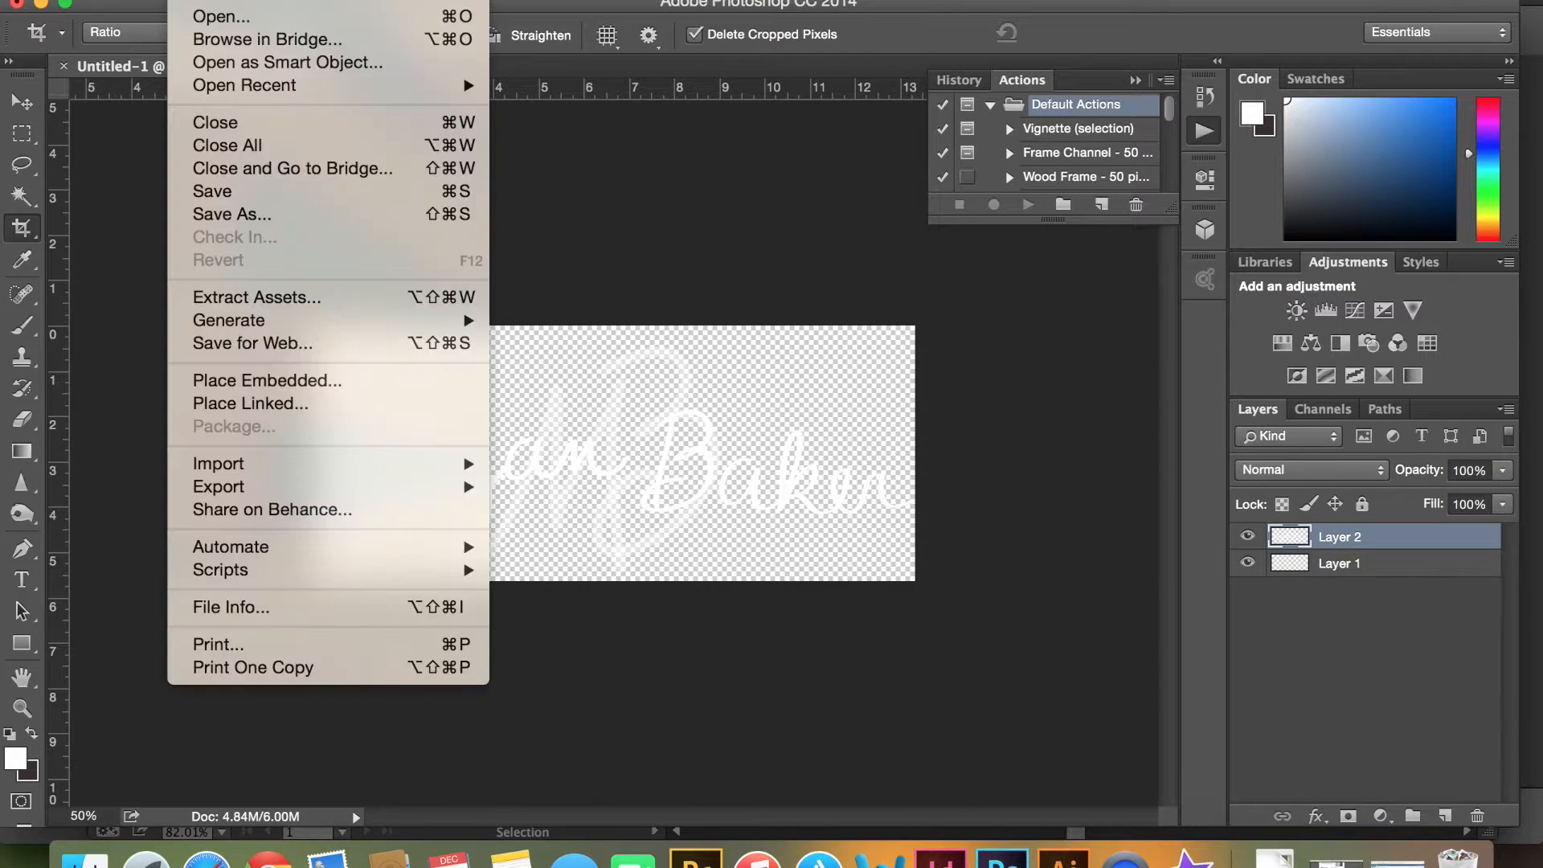
click(228, 216)
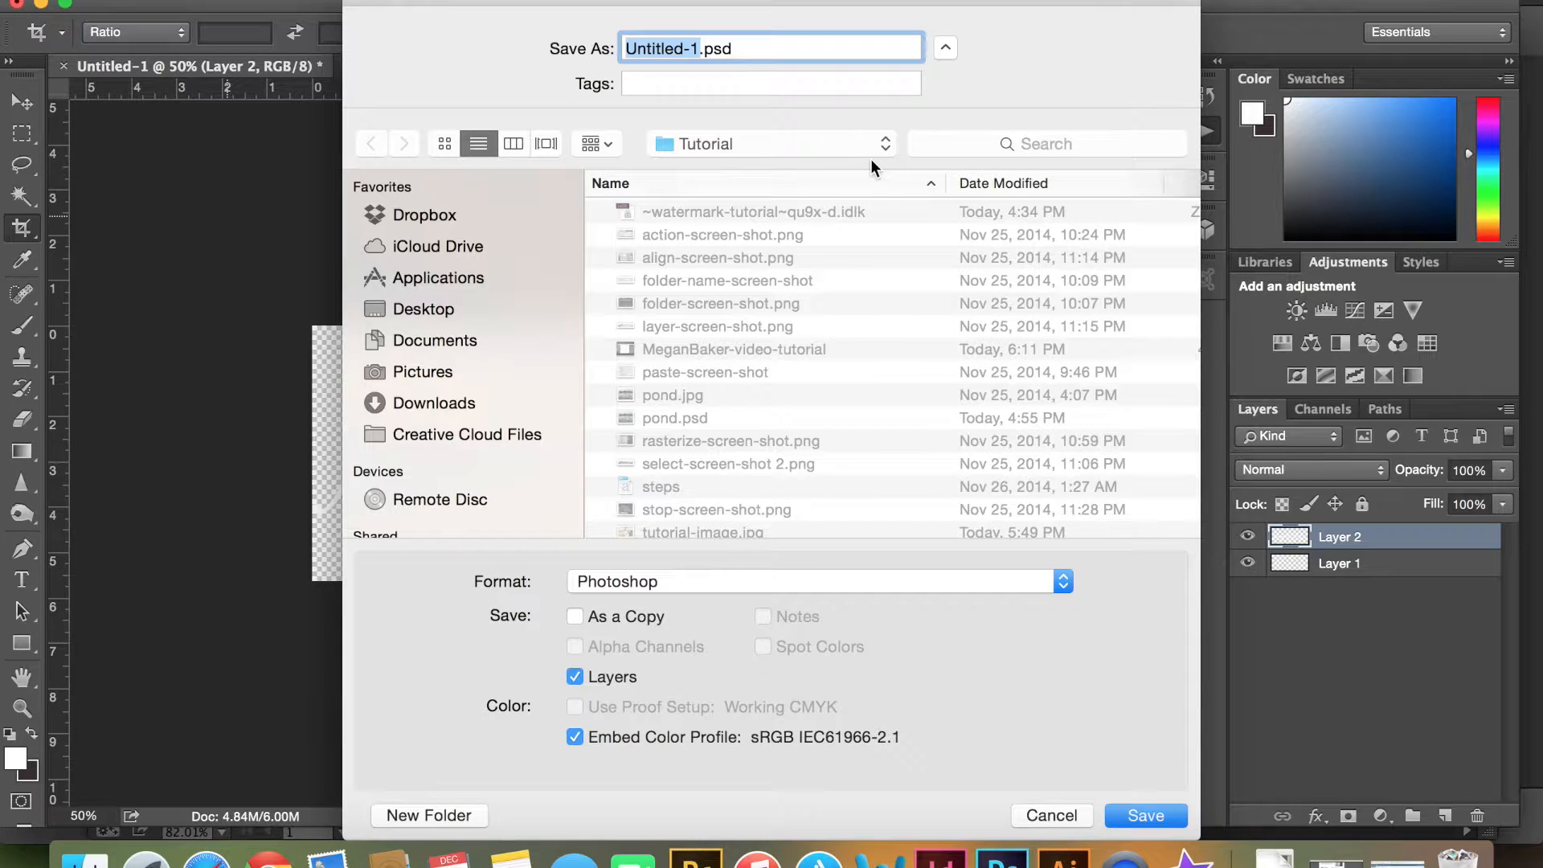
text(watermark)
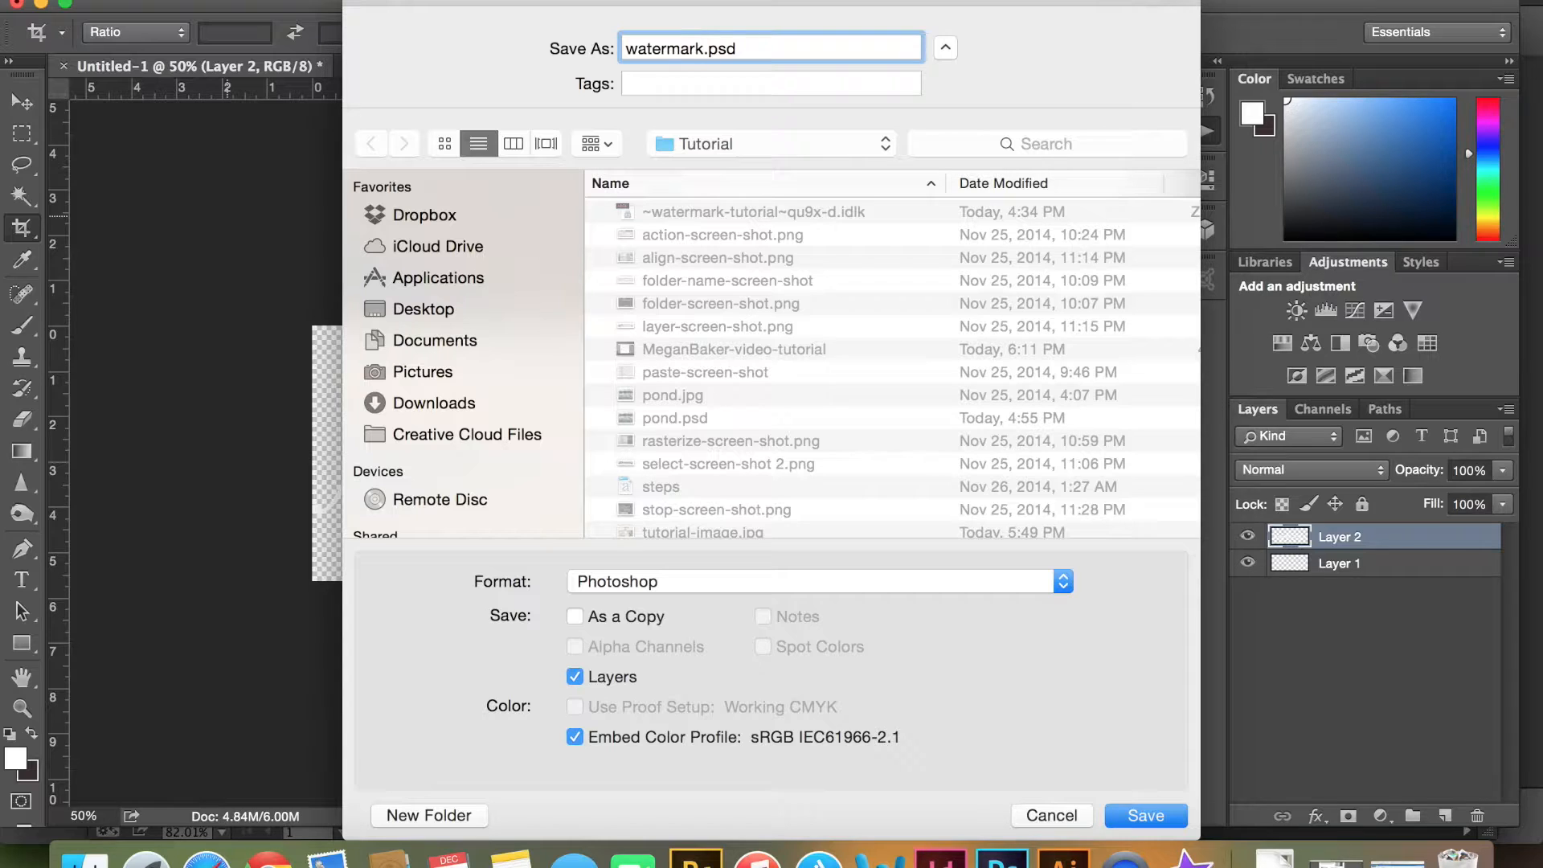
click(1145, 816)
click(944, 154)
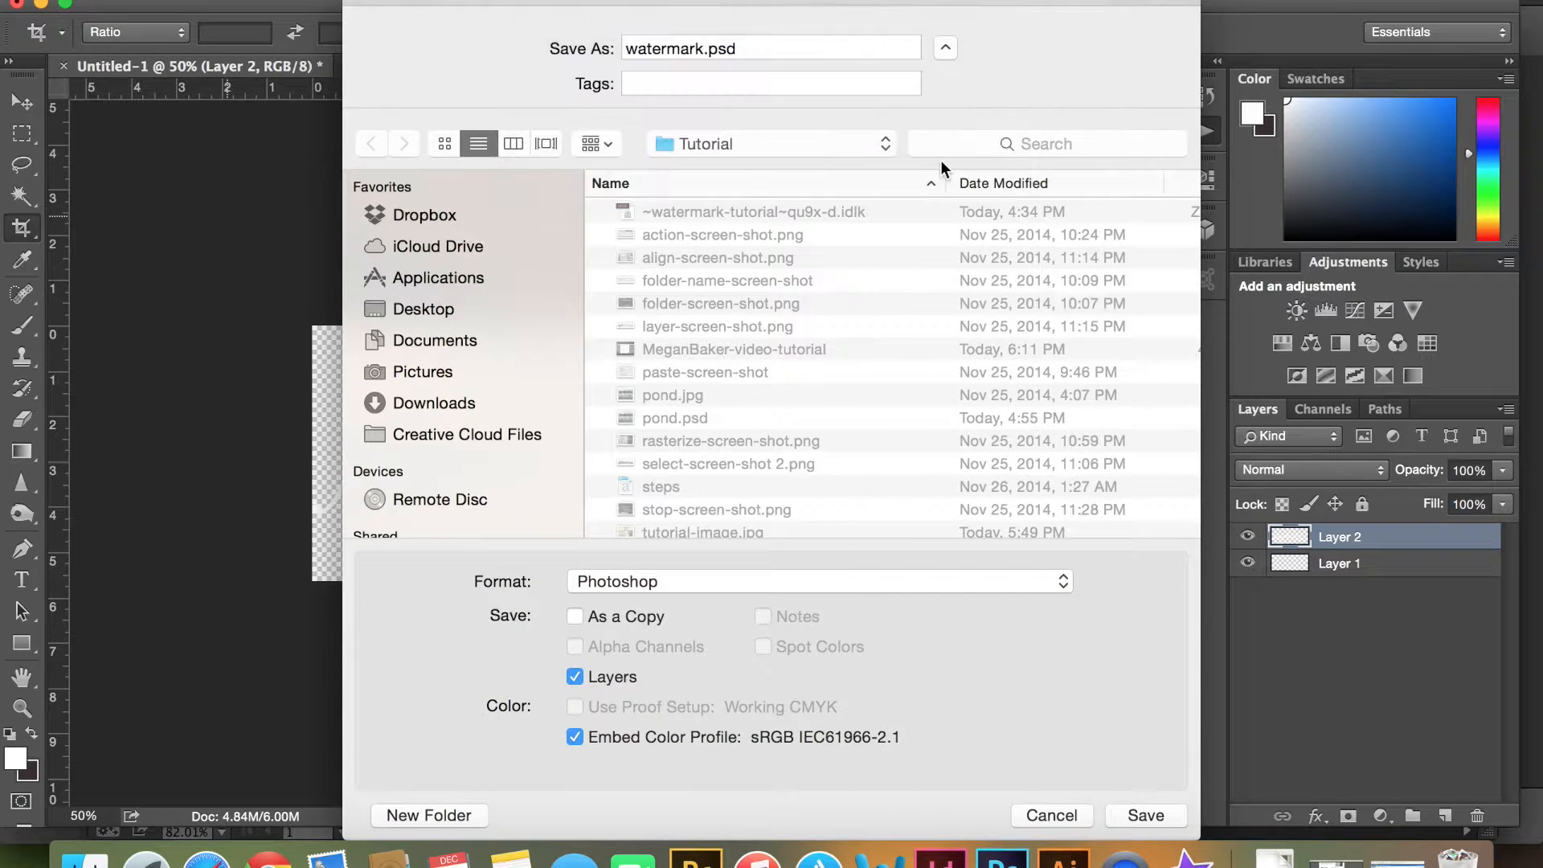
click(1047, 309)
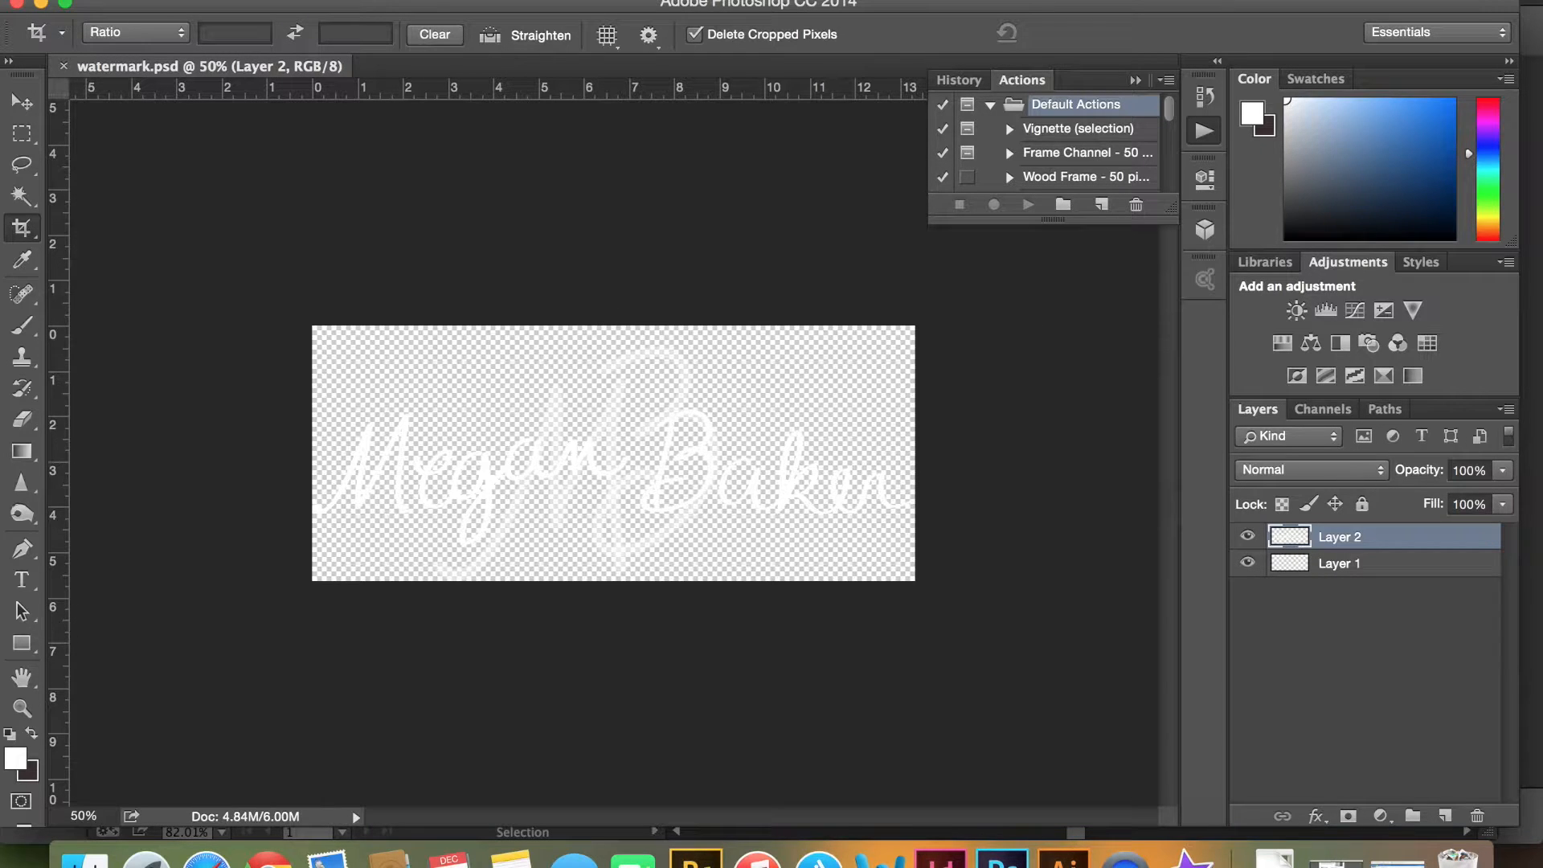
Open tutorial-image.jpg from the Tutorial folder and switch to the Move tool
click(187, 0)
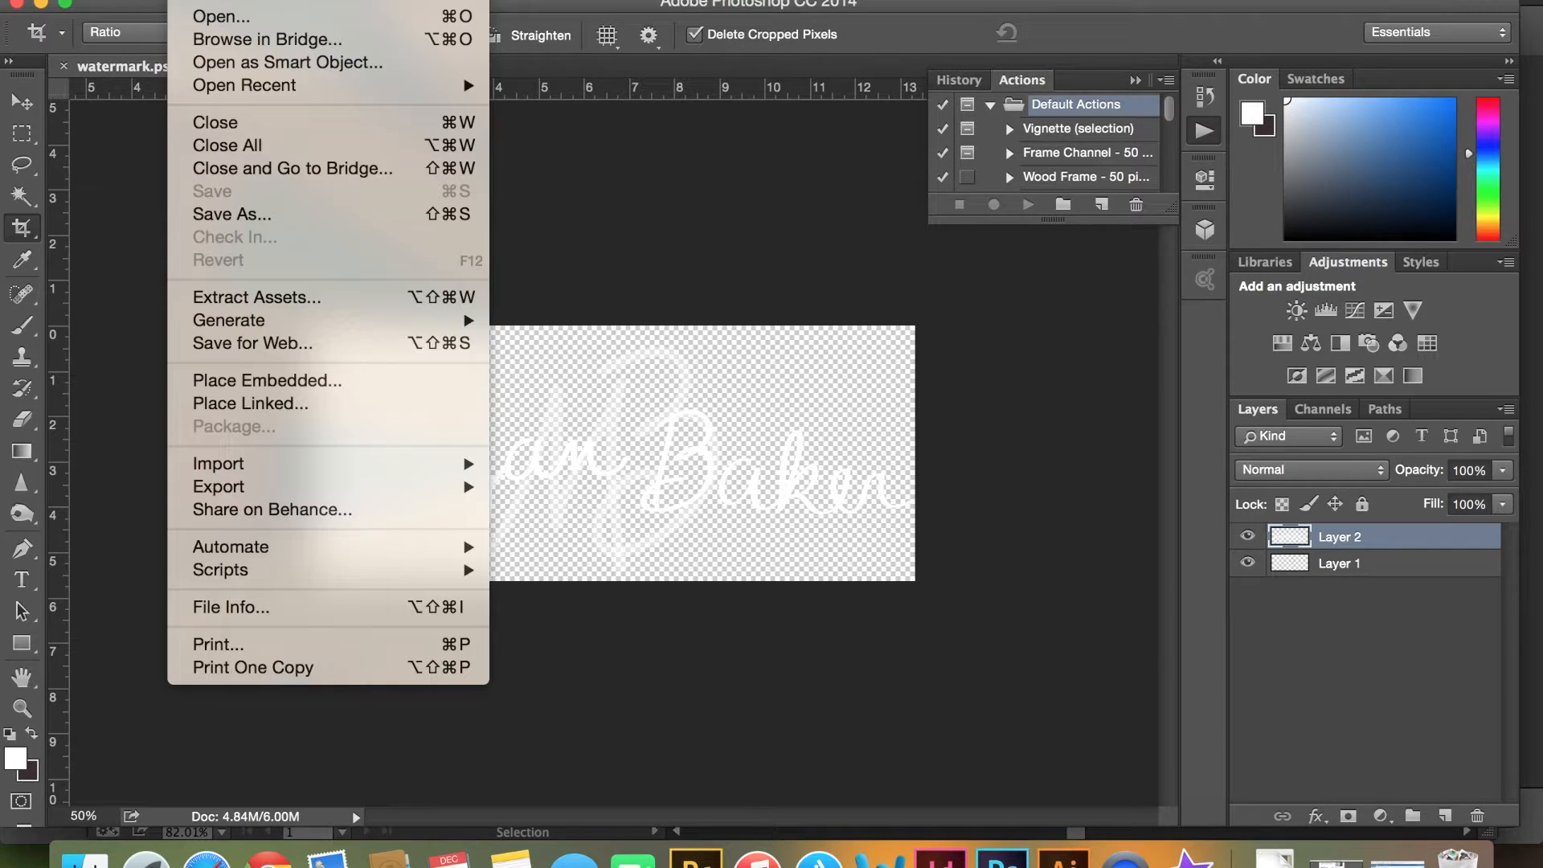
click(230, 18)
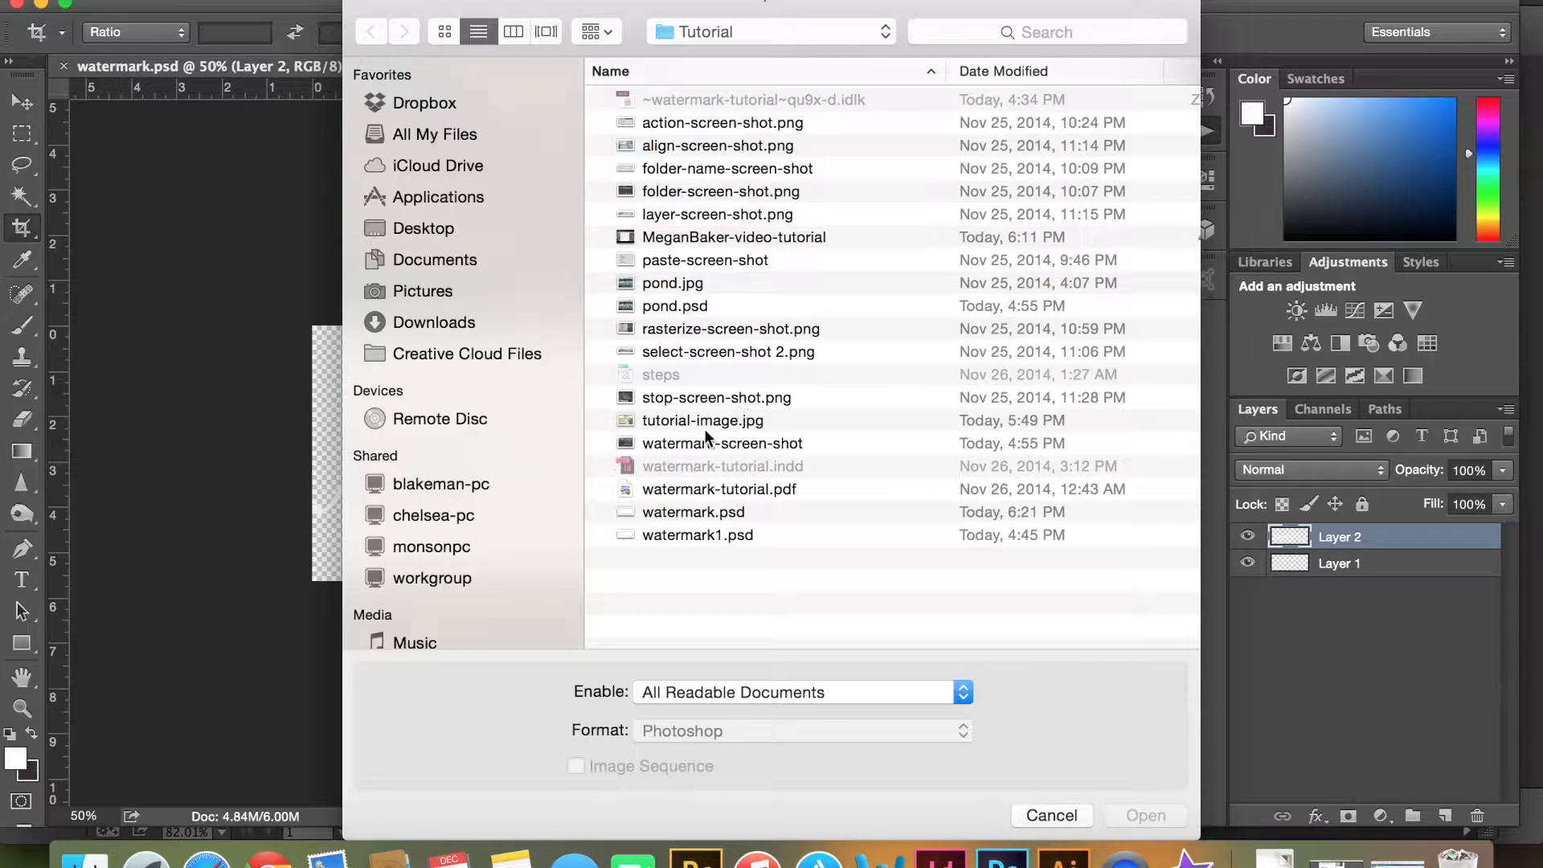
click(704, 425)
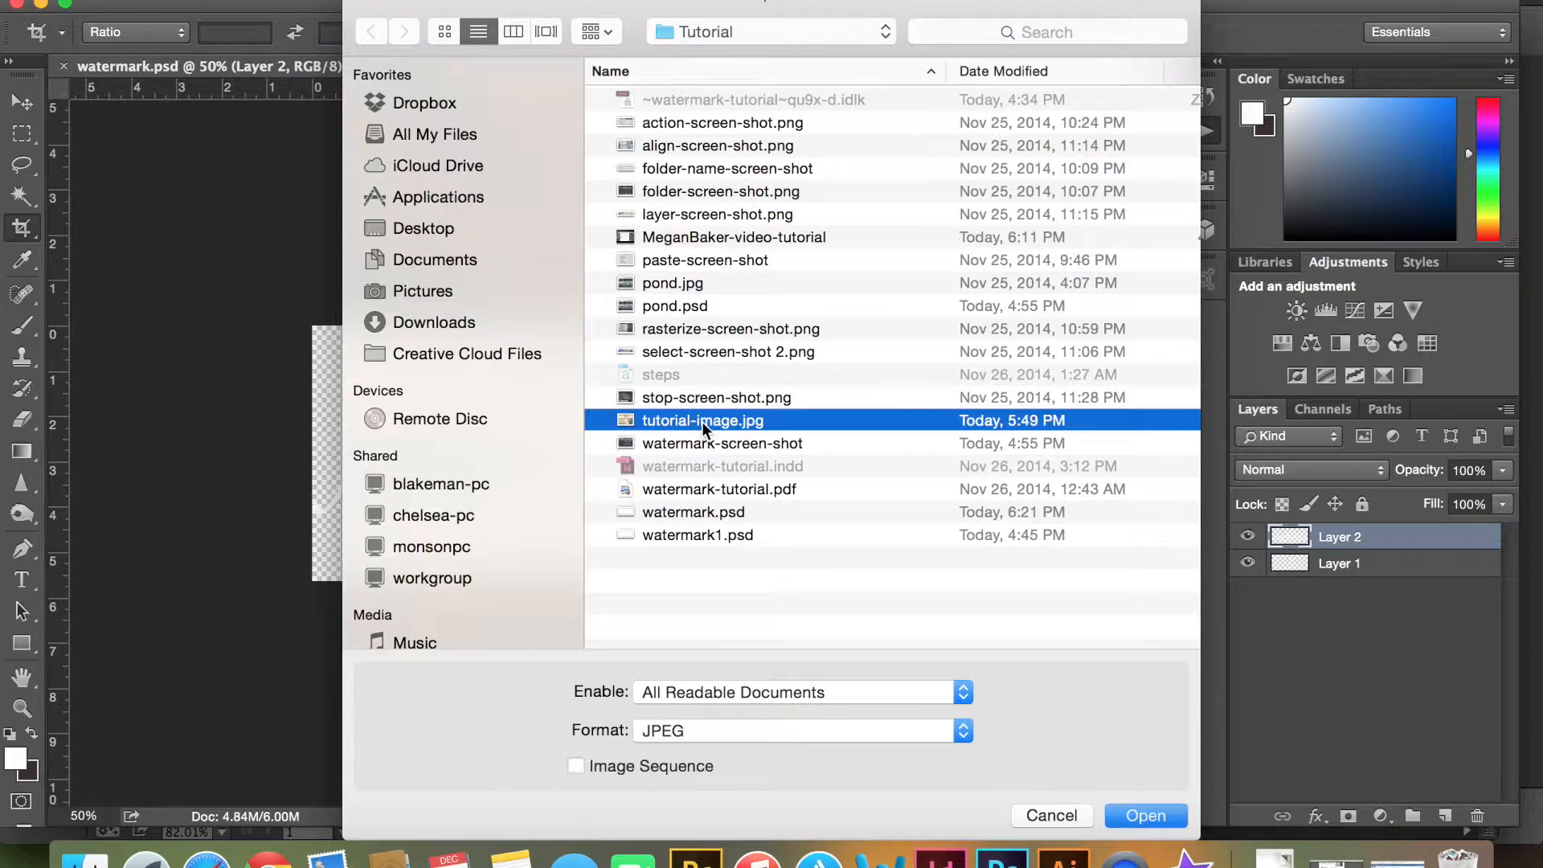
click(1142, 815)
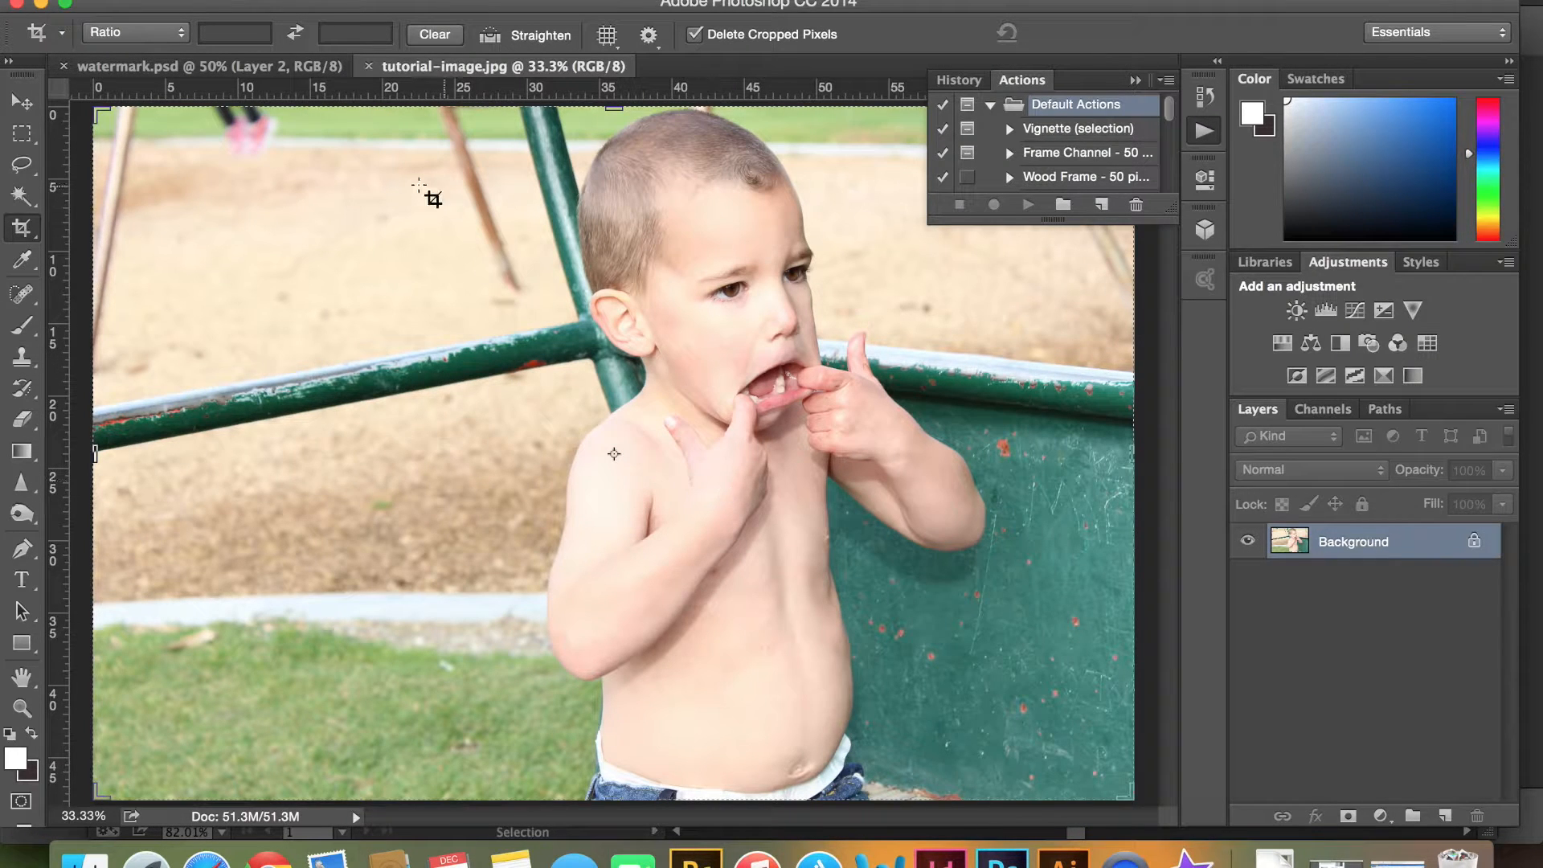
click(22, 103)
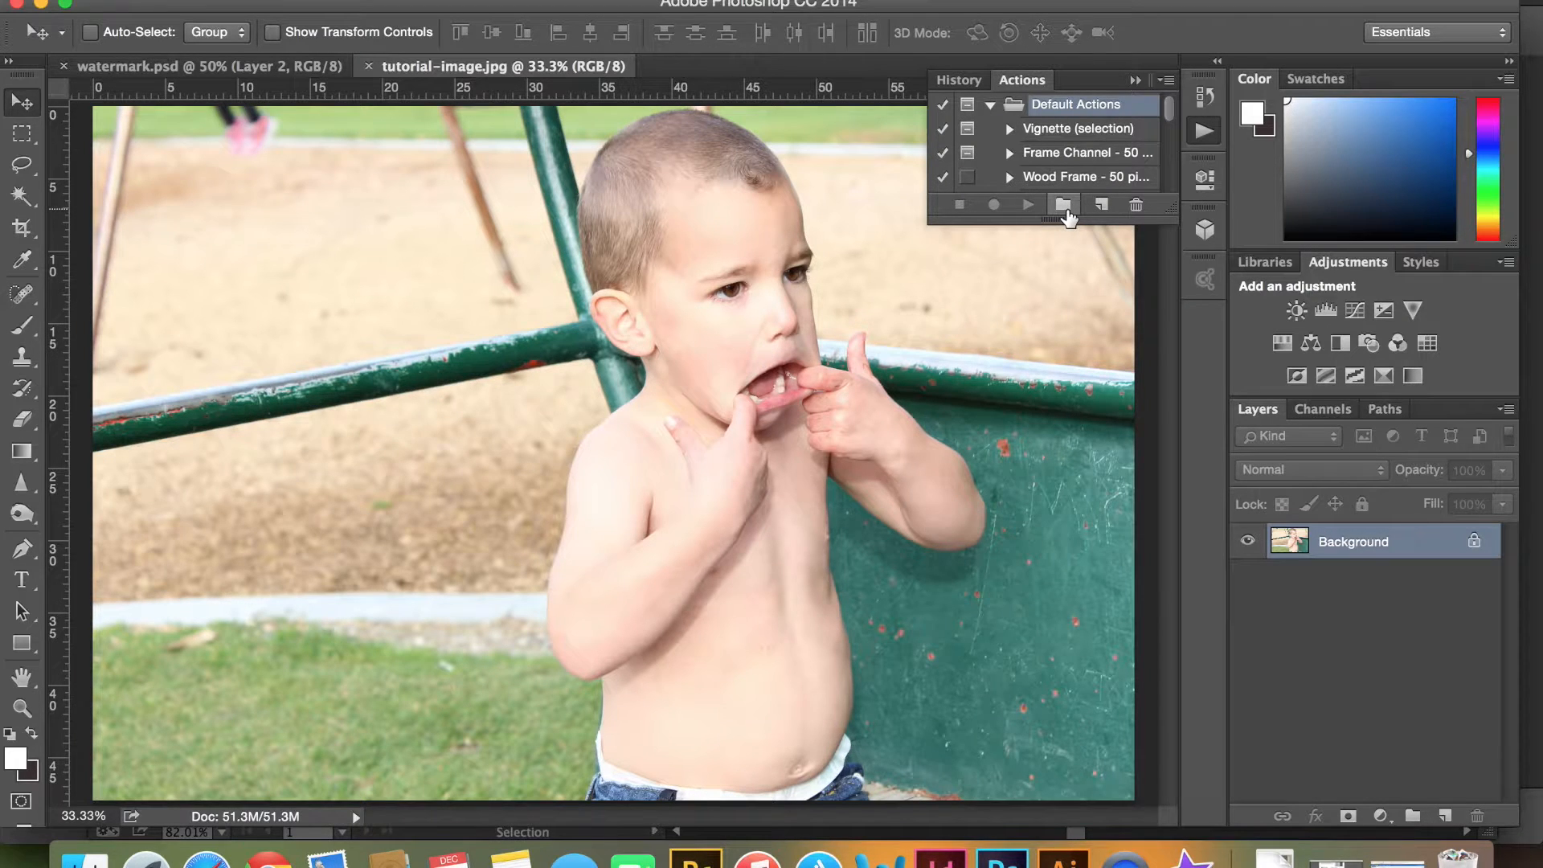
Hide the Actions panel and show it again
click(759, 3)
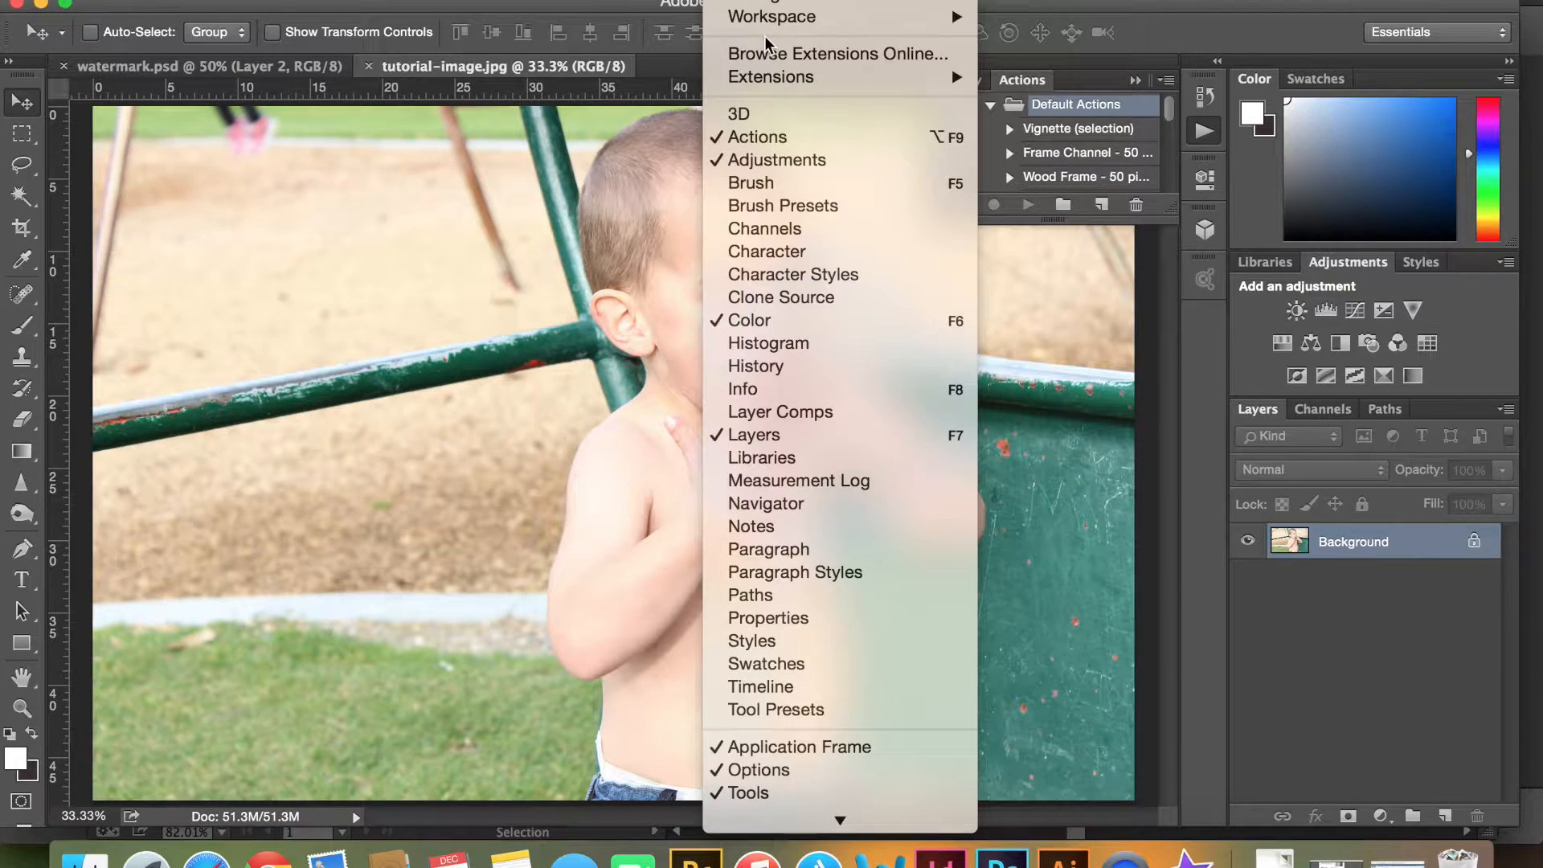
click(773, 143)
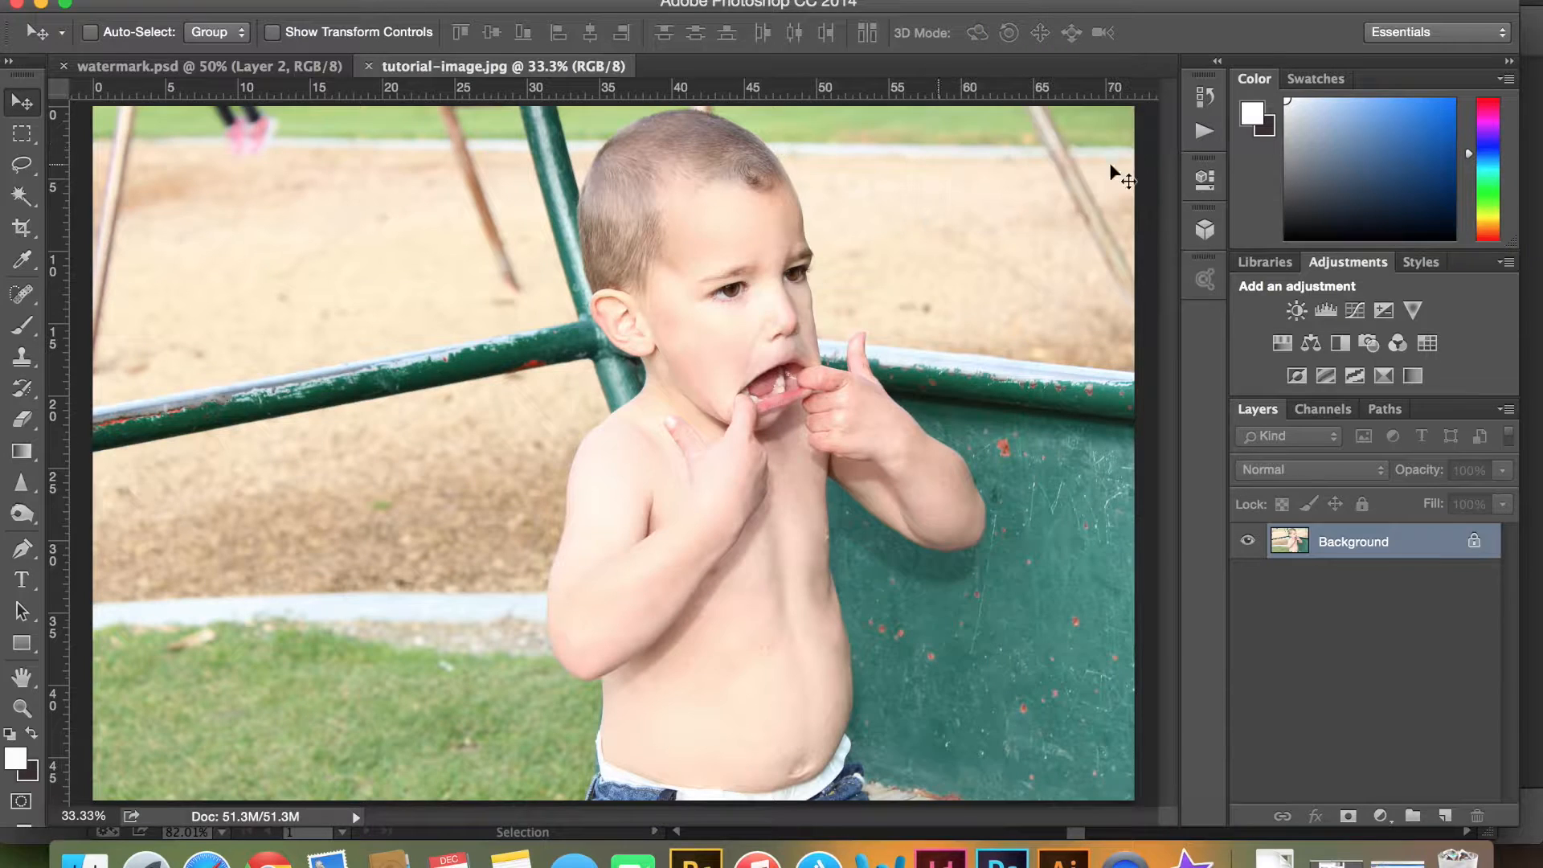
click(1193, 140)
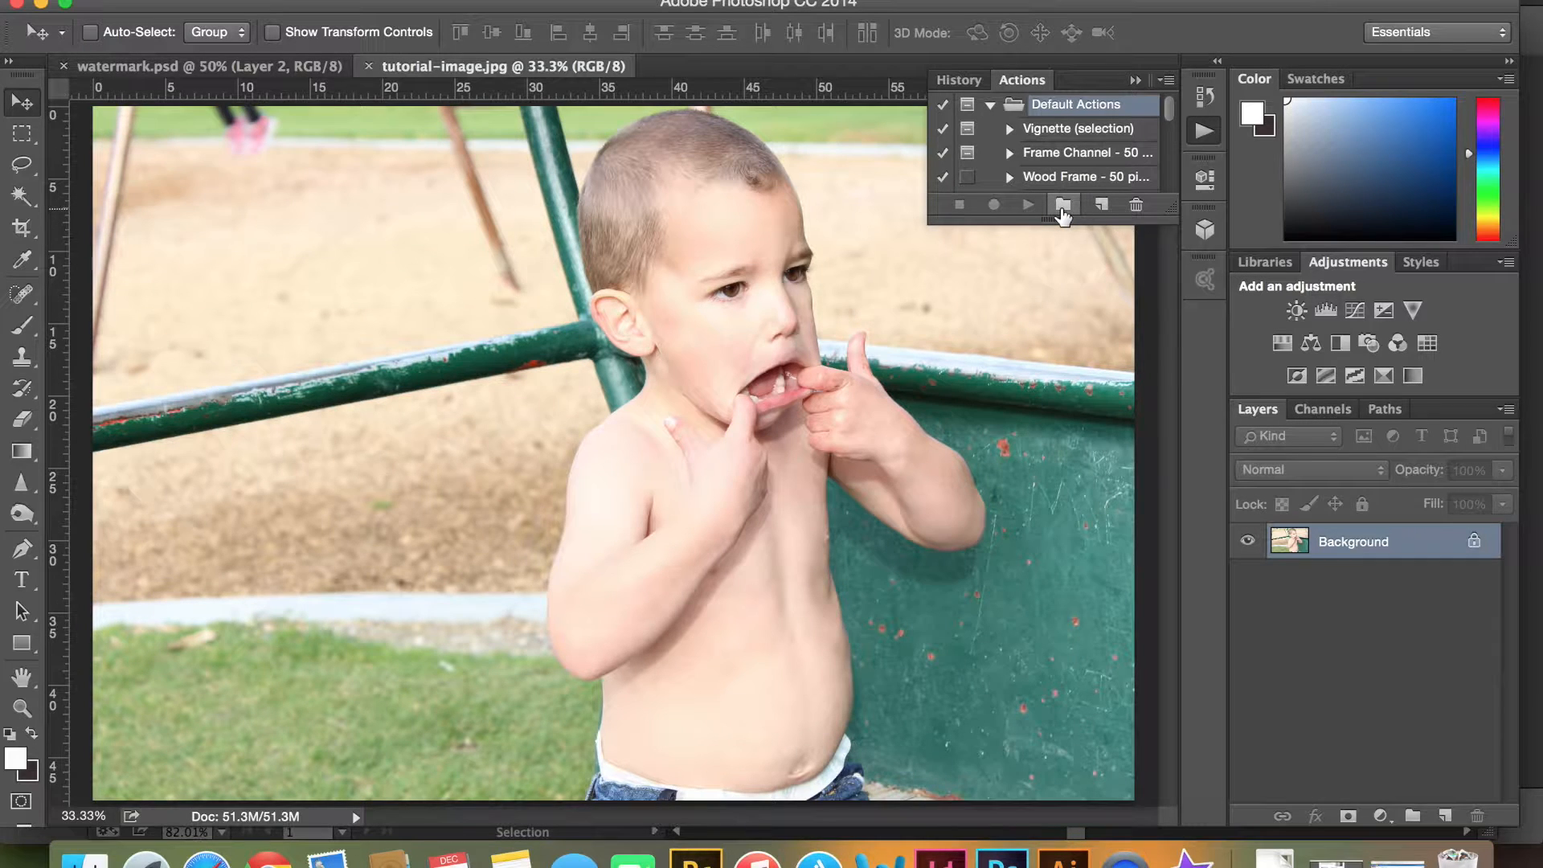
Create a new action set named Watermarks
click(1062, 208)
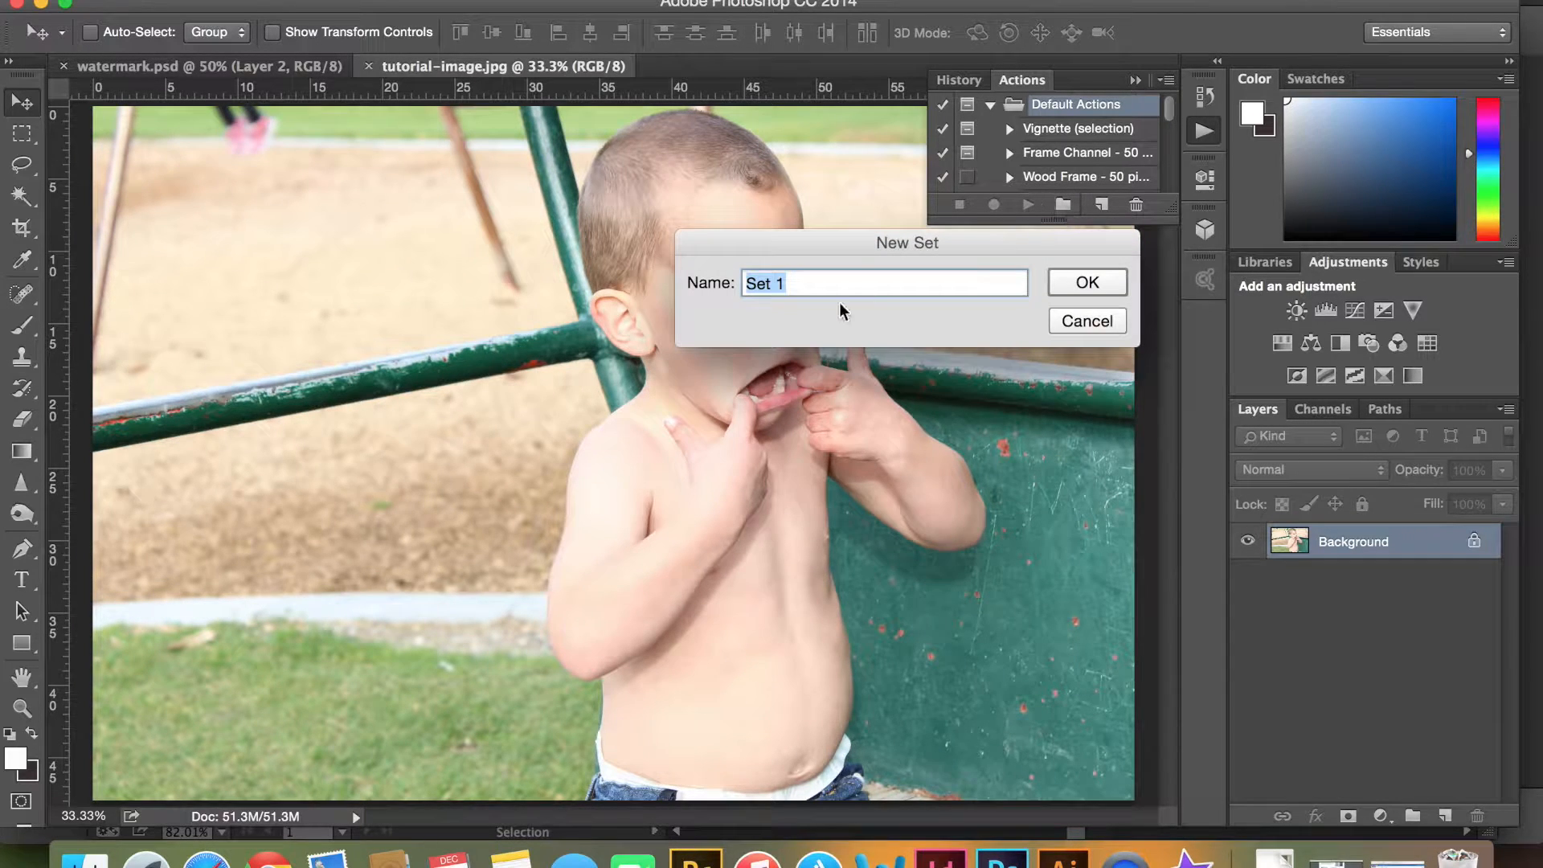
text(Watermarks)
click(1088, 285)
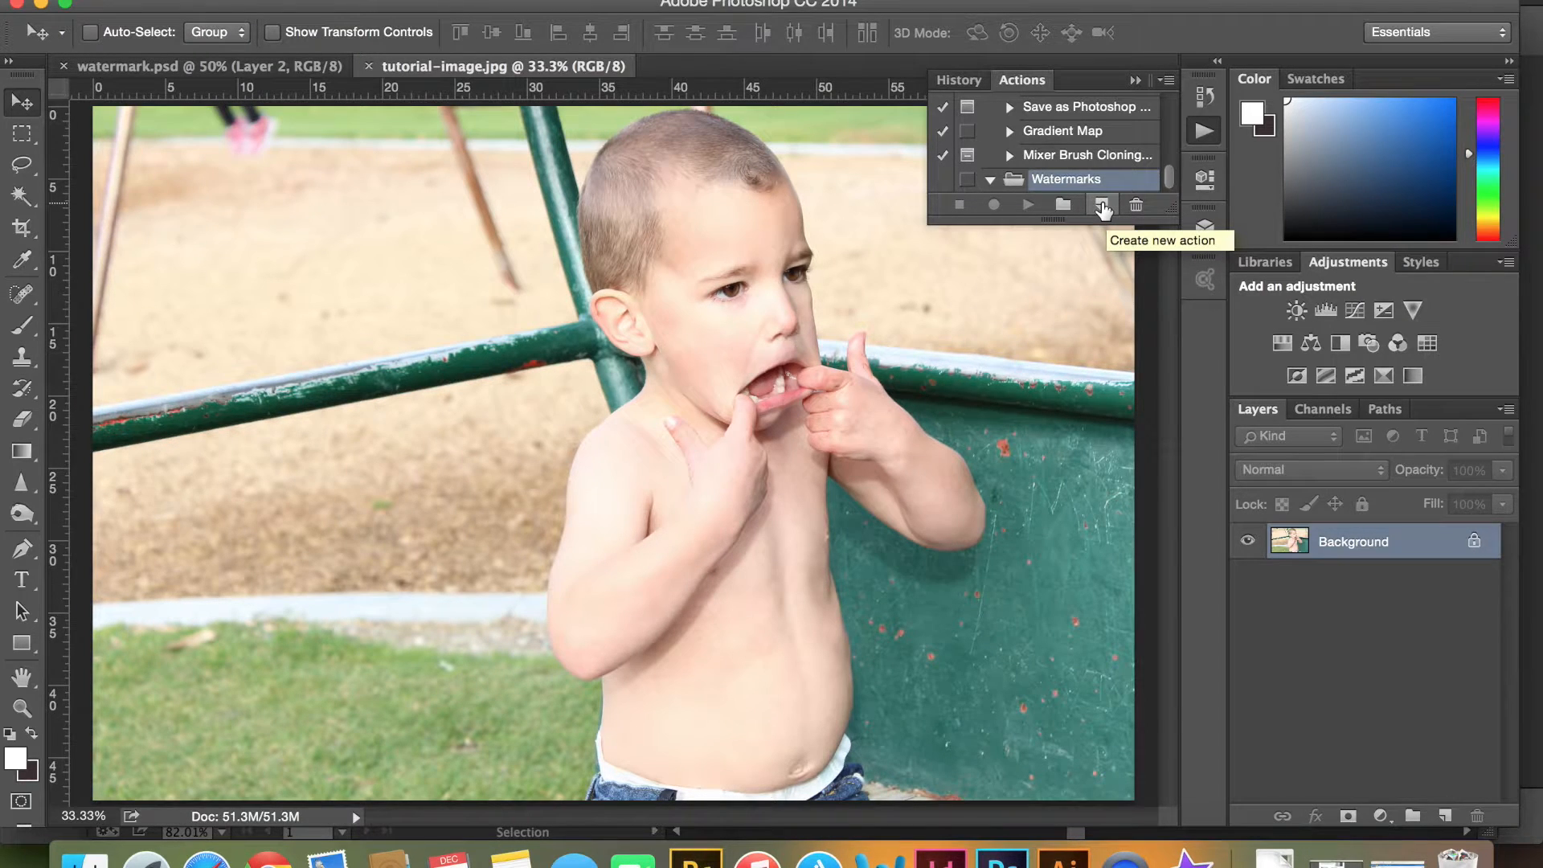
Start recording a new action in the Watermarks set, named with the photographer's name followed by "watermark"
click(1103, 208)
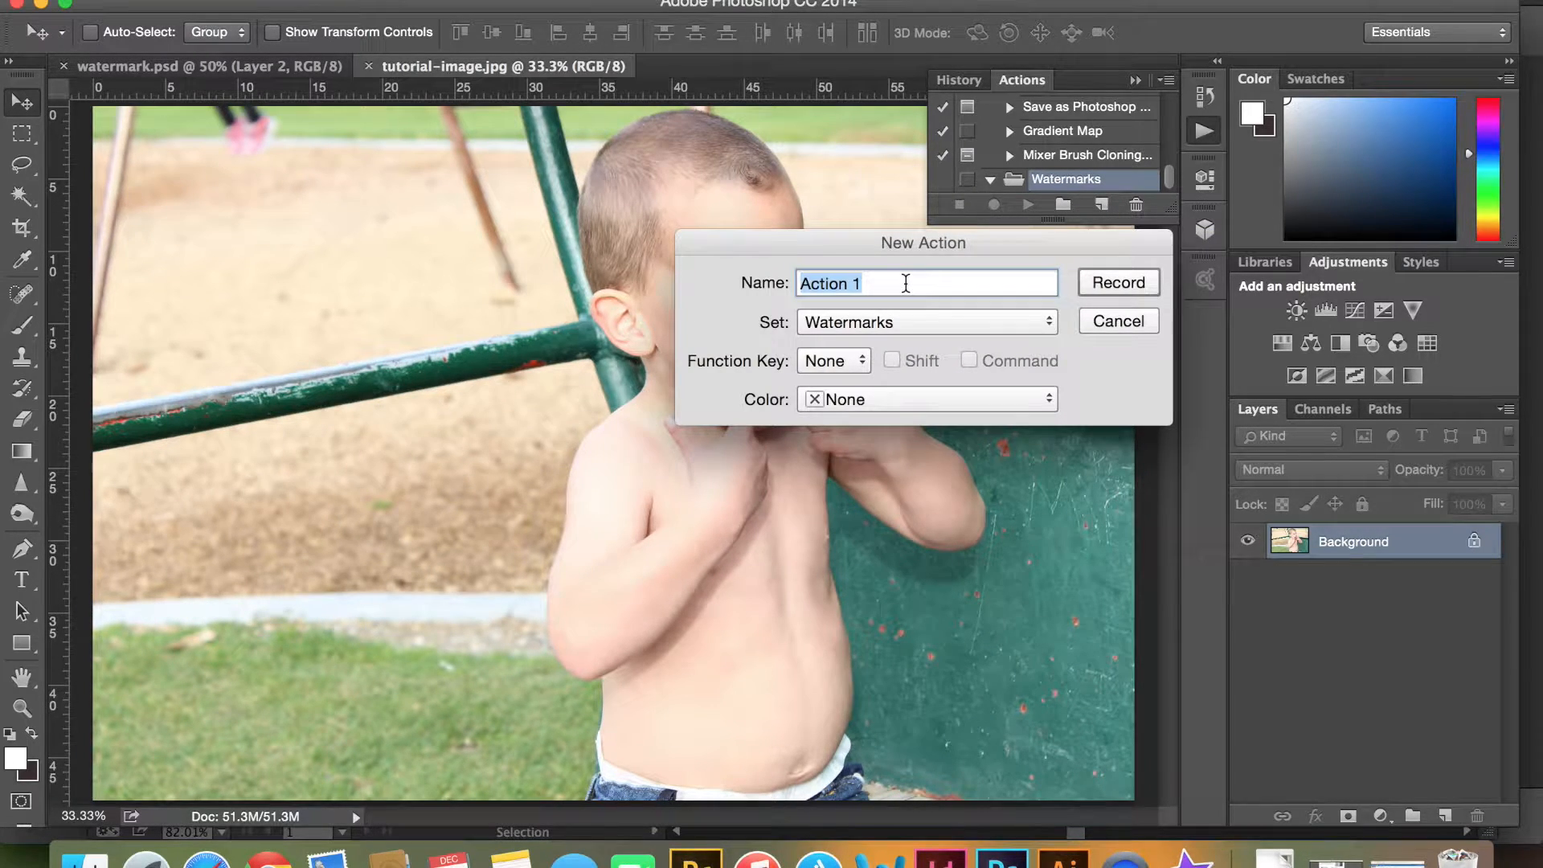
text(Me)
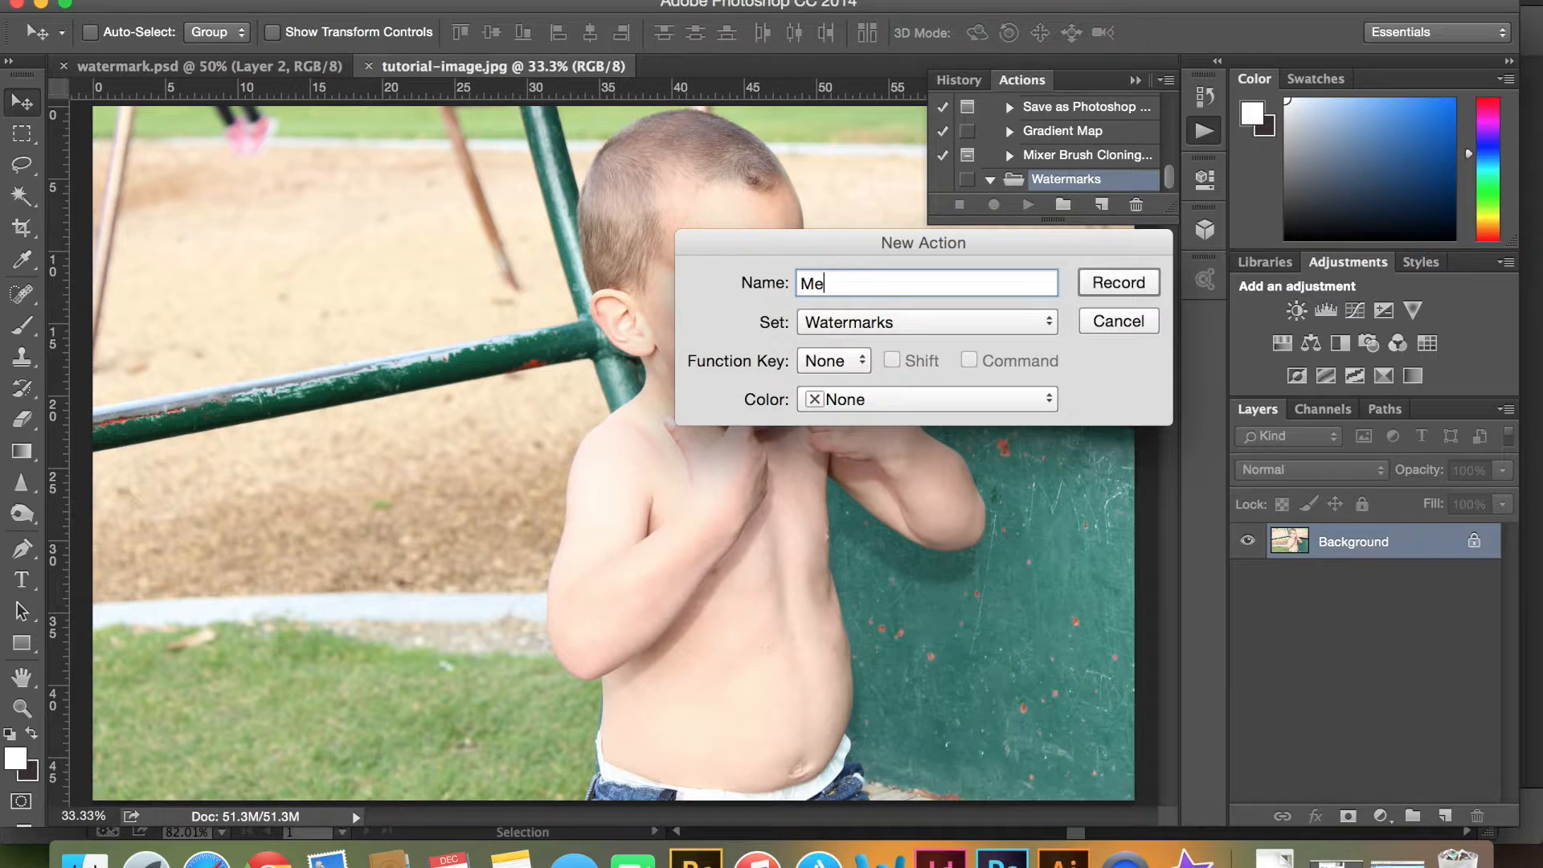
text(ganBaker watermark)
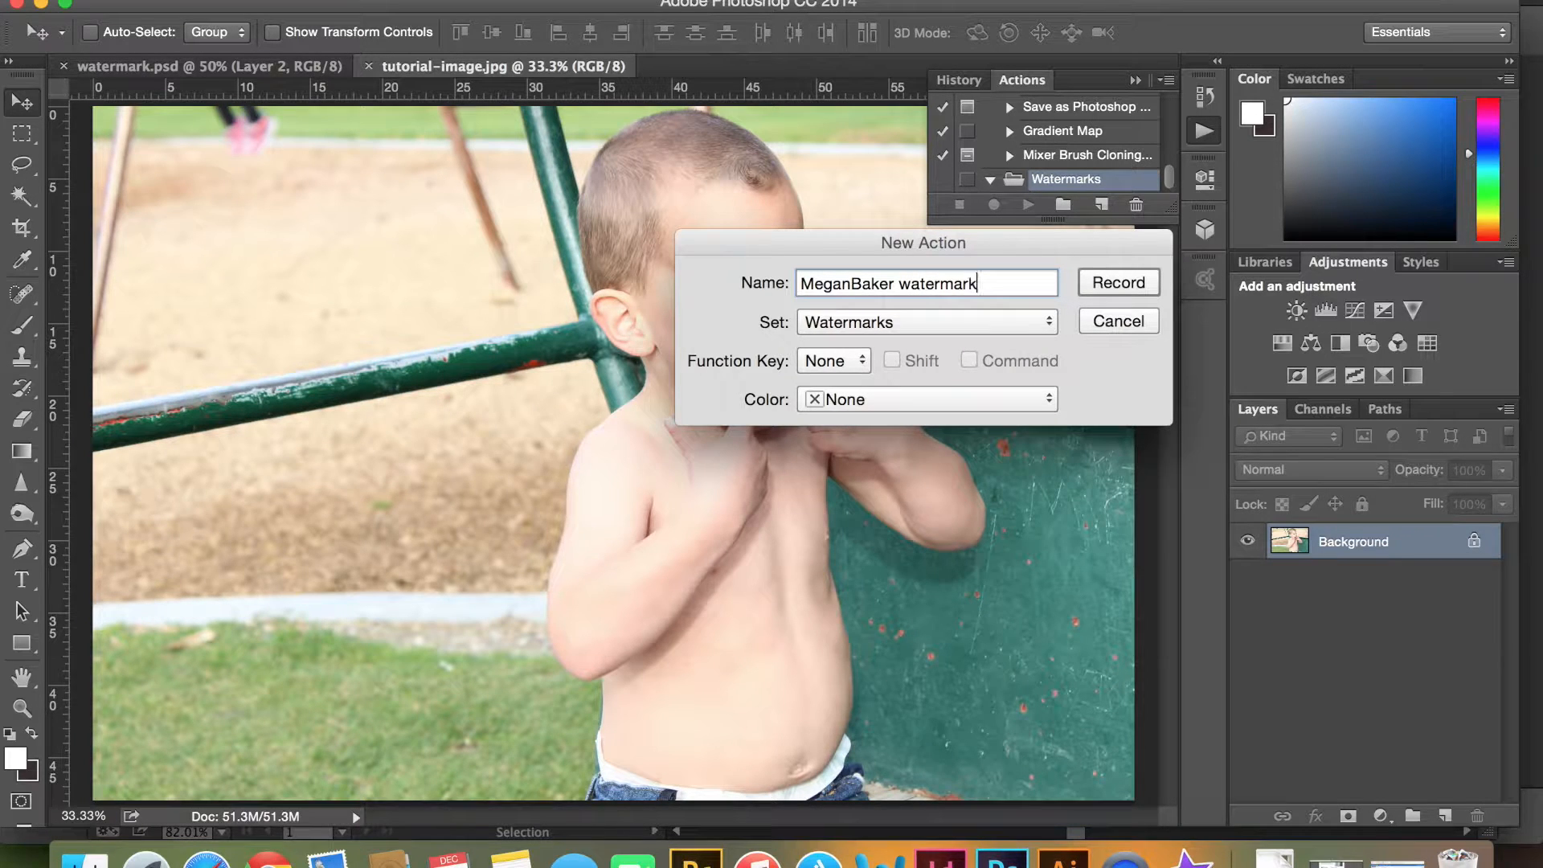
click(1122, 287)
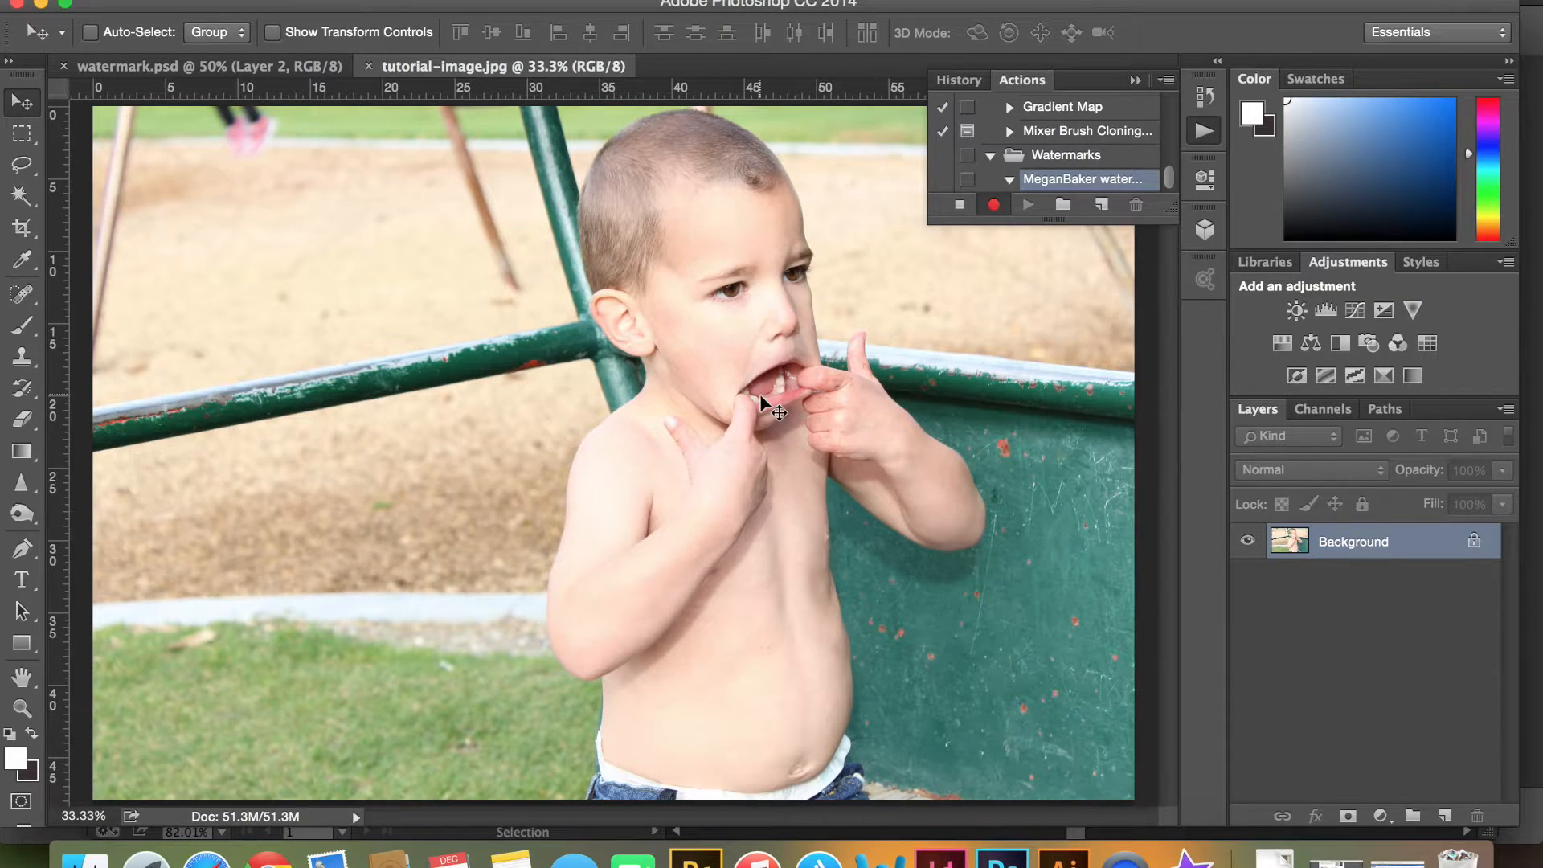
Place watermark.psd from the Tutorial folder as an embedded object in the photo, scaled to about 99%
click(186, 2)
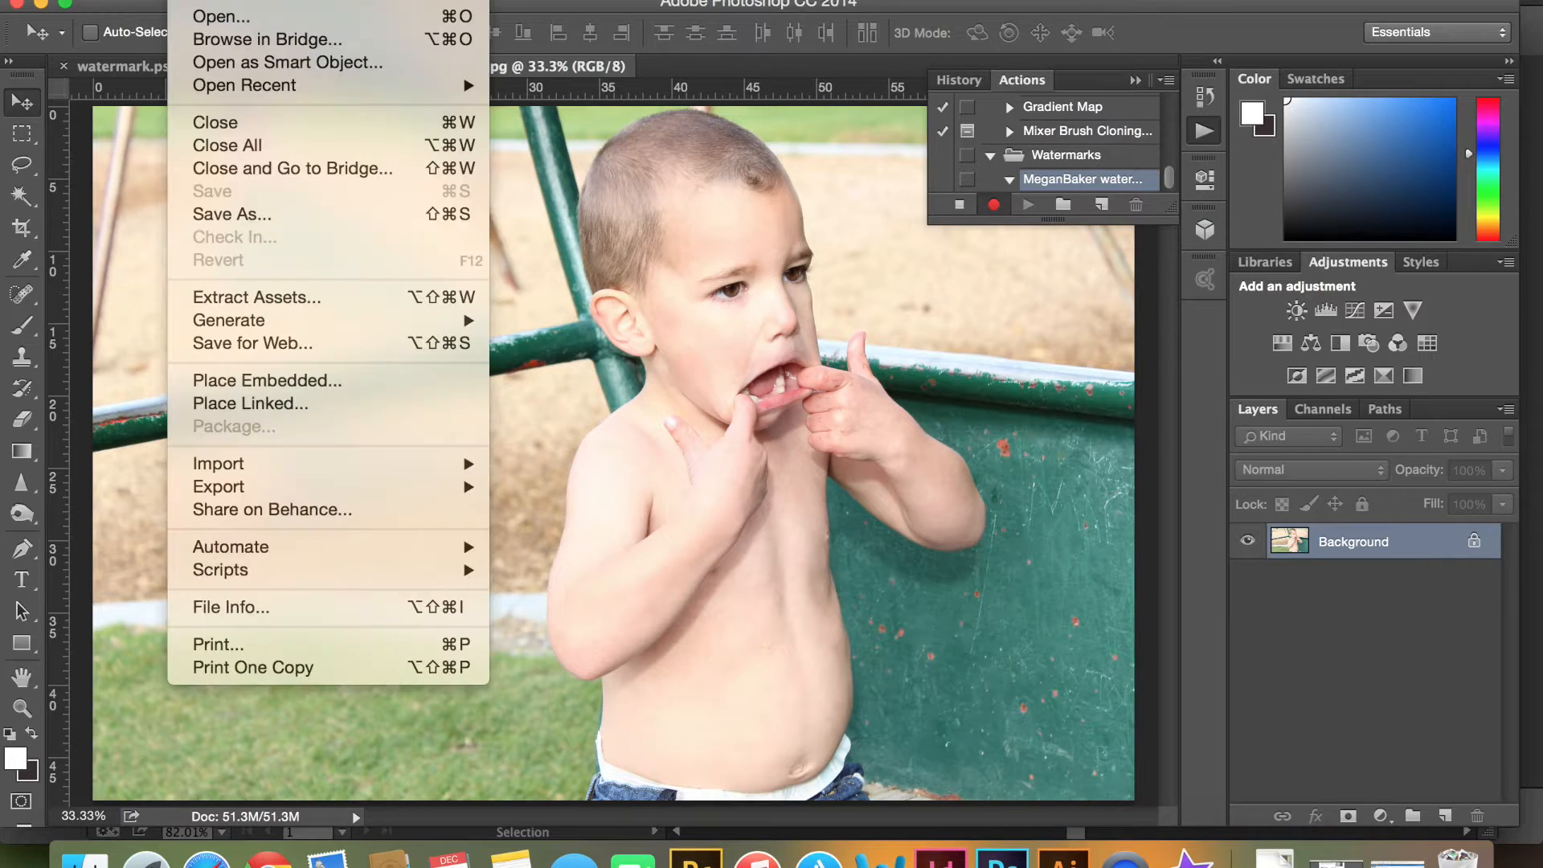
click(213, 388)
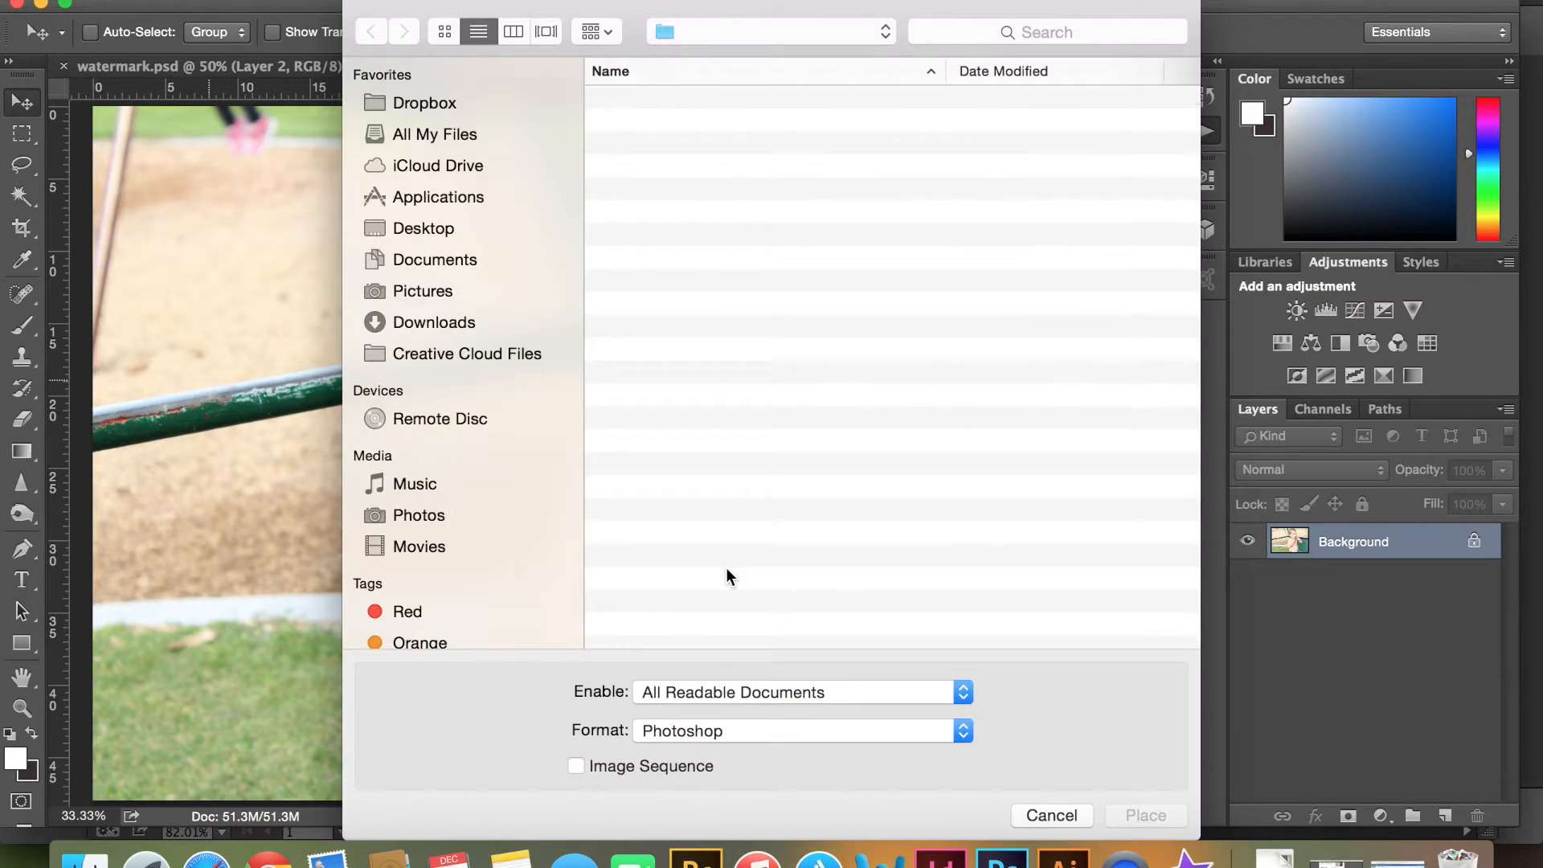
click(725, 513)
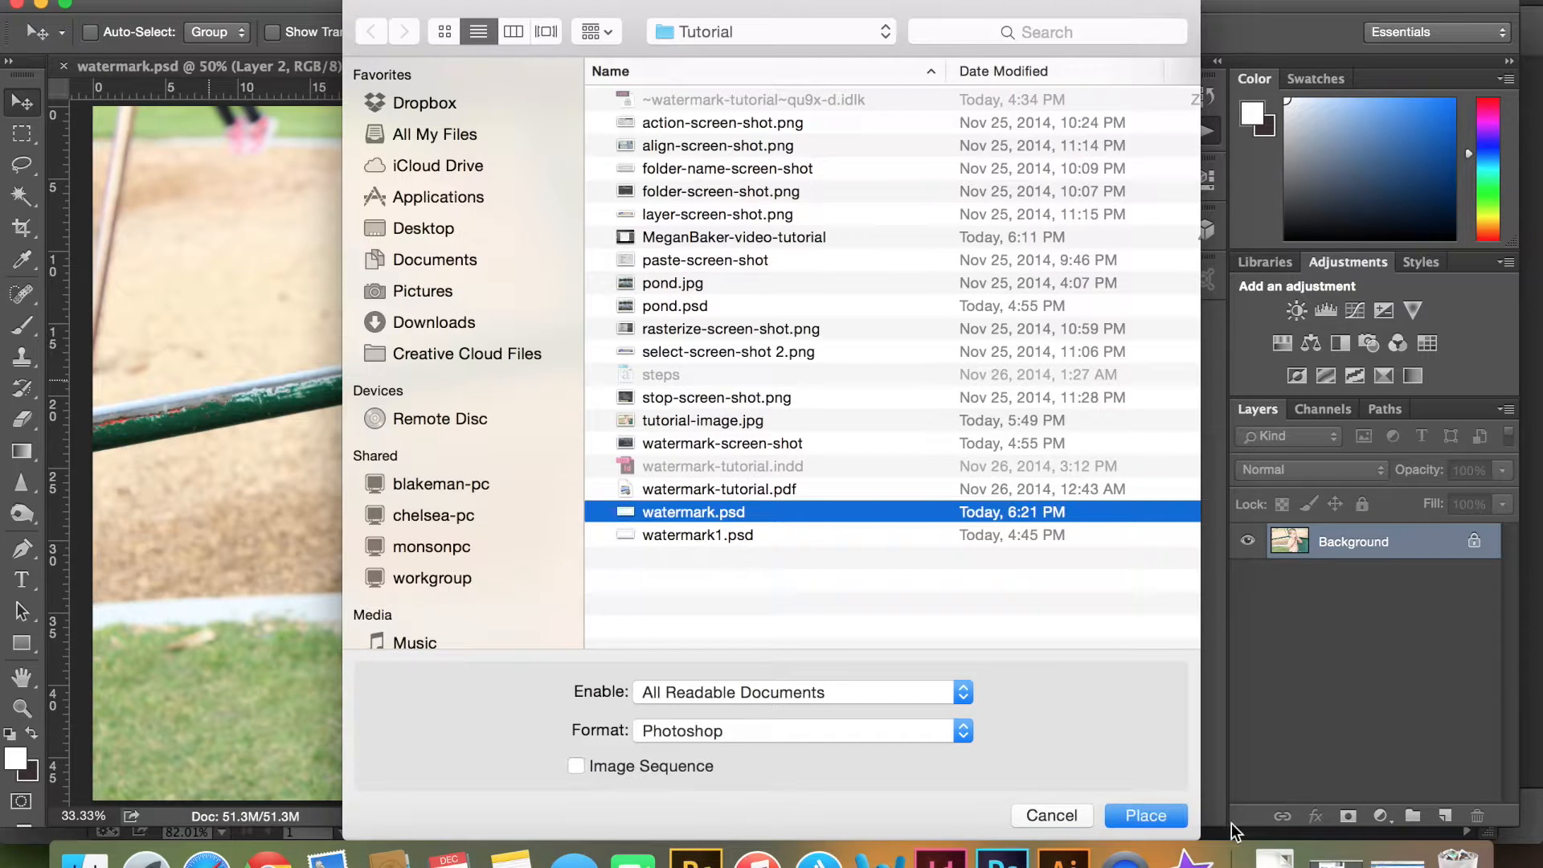
click(1167, 818)
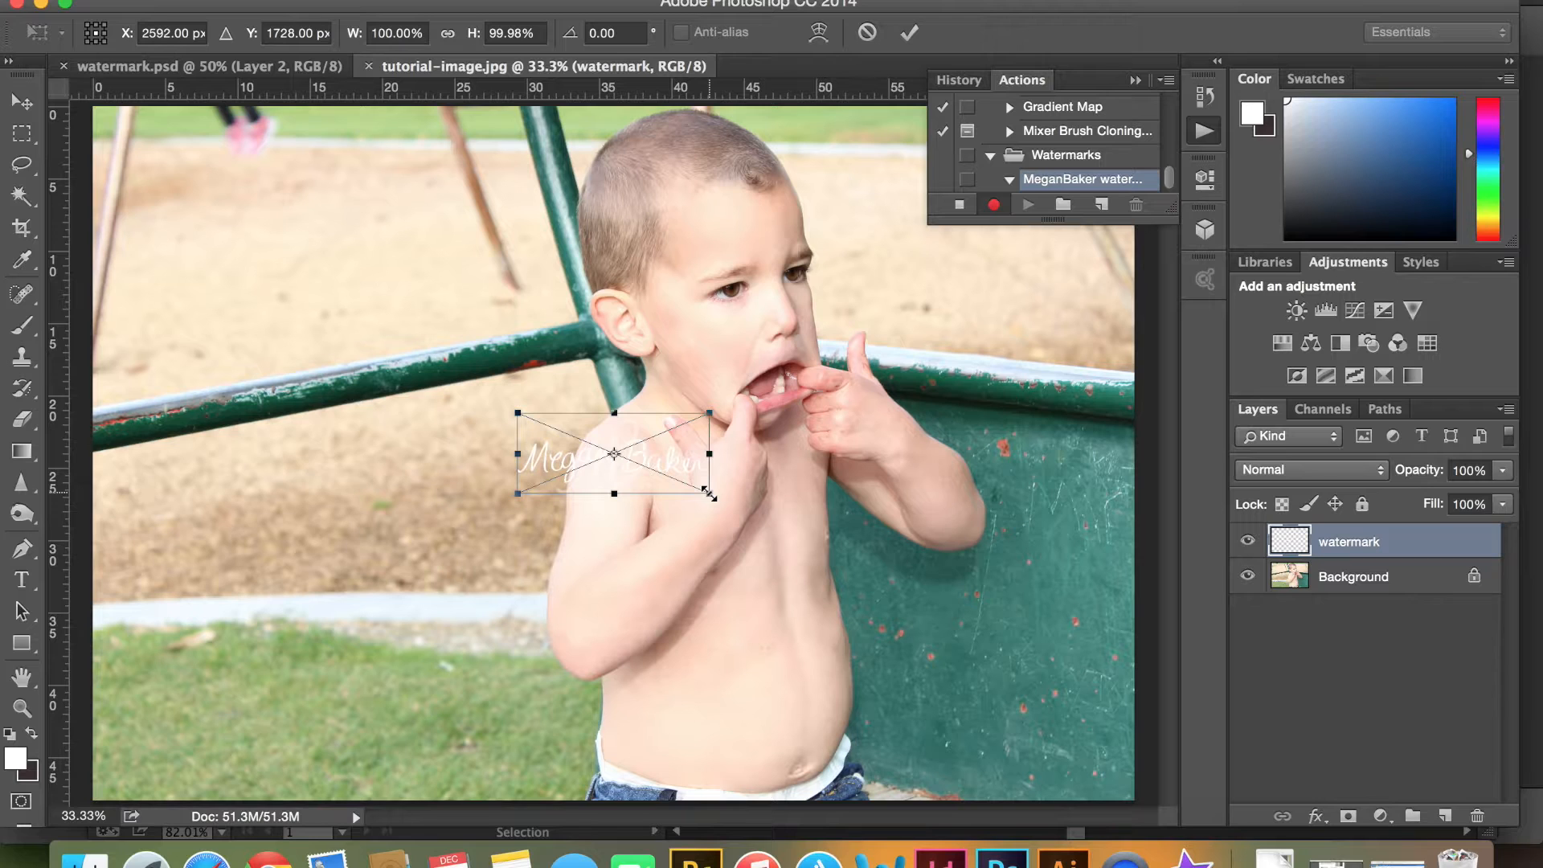
mouse_move(711, 496)
mouse_down()
mouse_move(780, 556)
mouse_move(696, 522)
mouse_up()
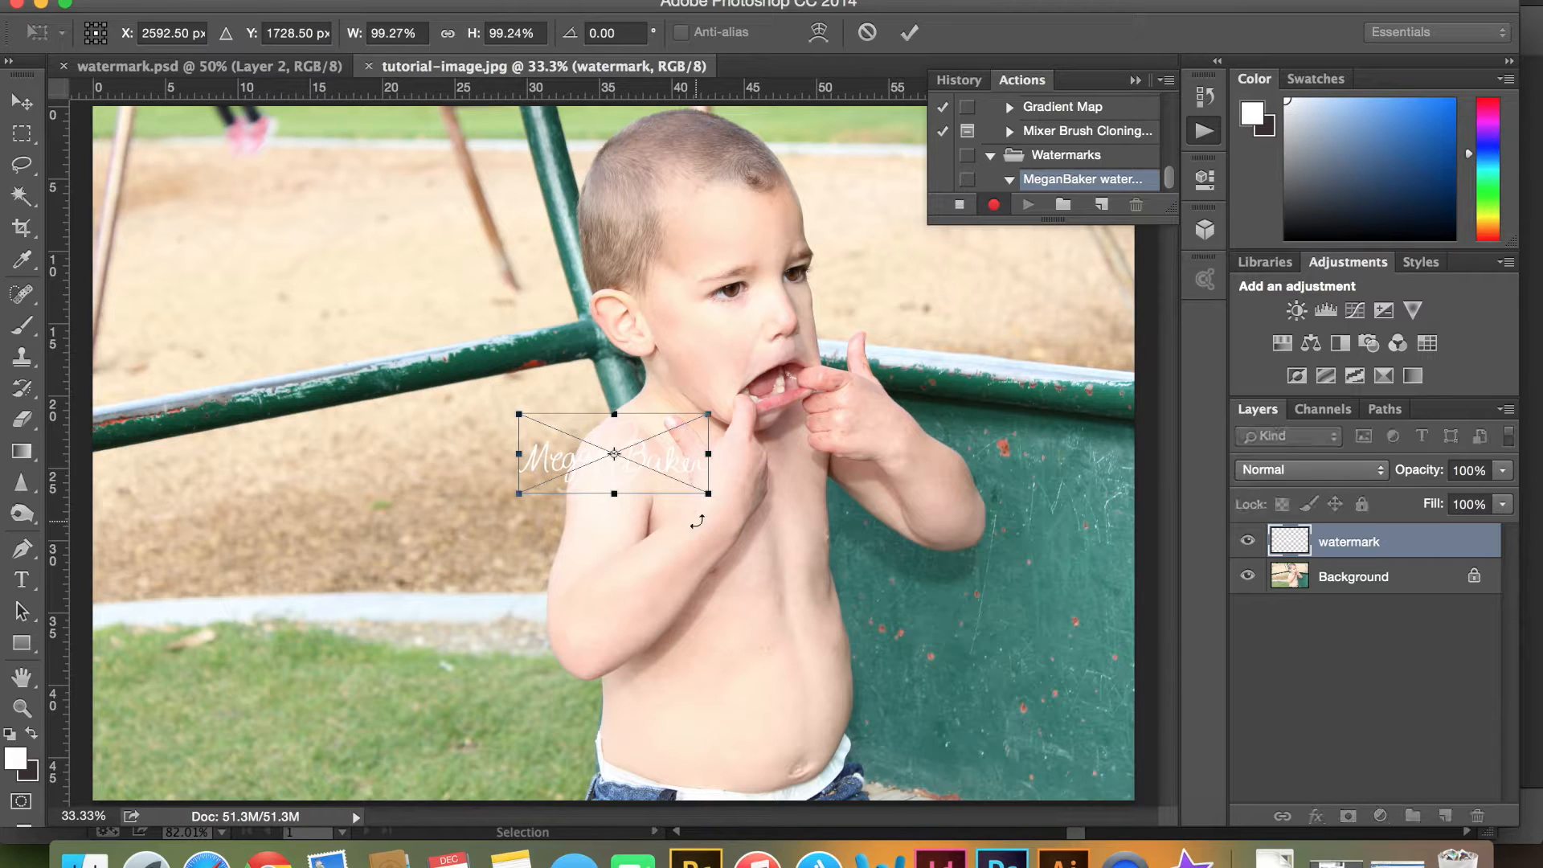
click(909, 32)
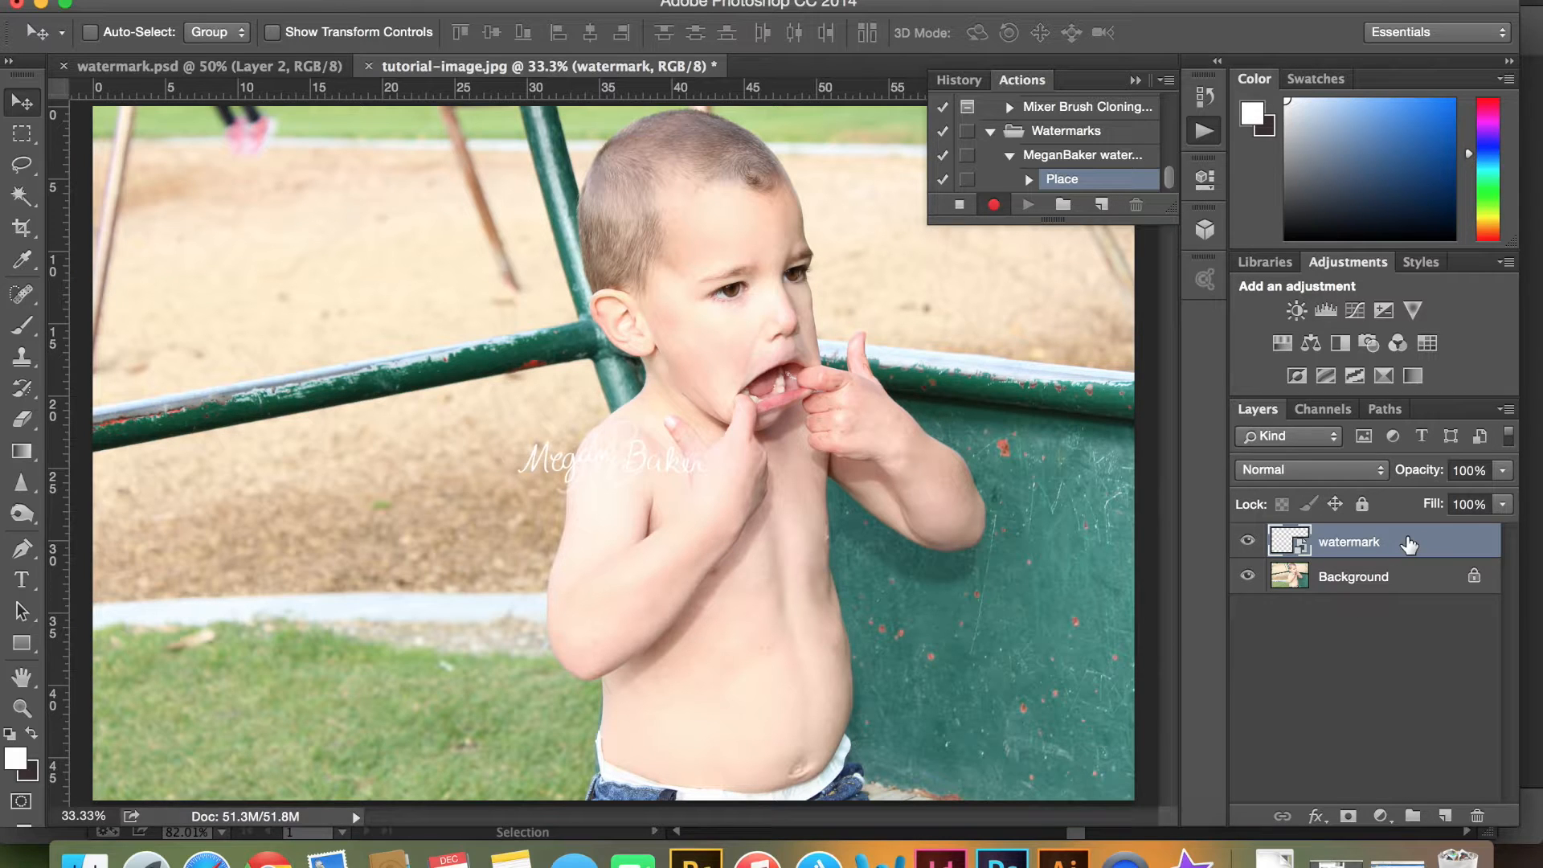
Rasterize the placed watermark layer
right_click(1338, 542)
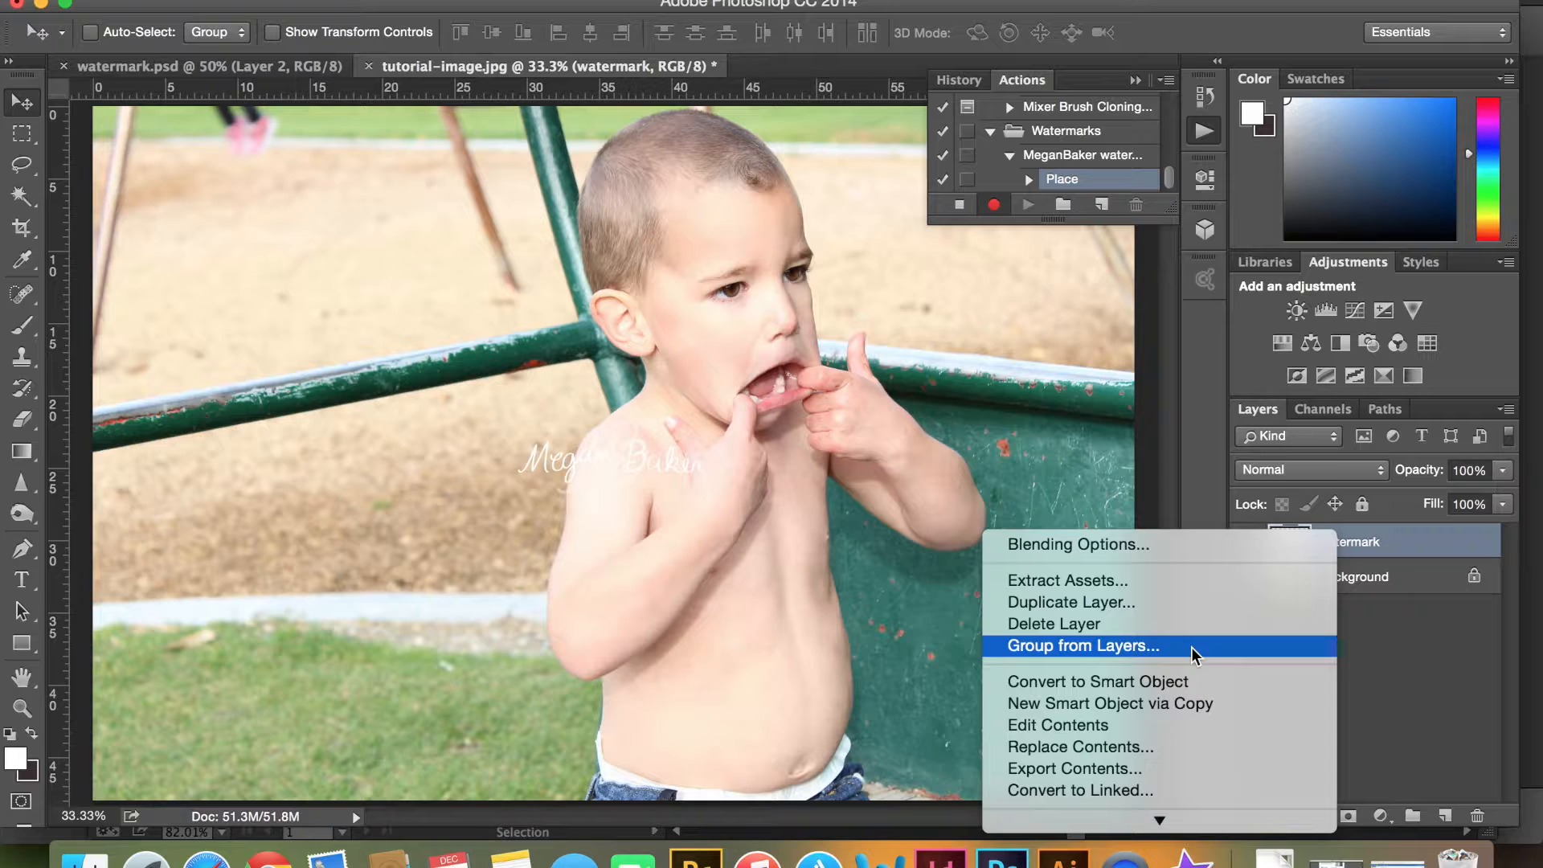
scroll(1192, 648, down, 5)
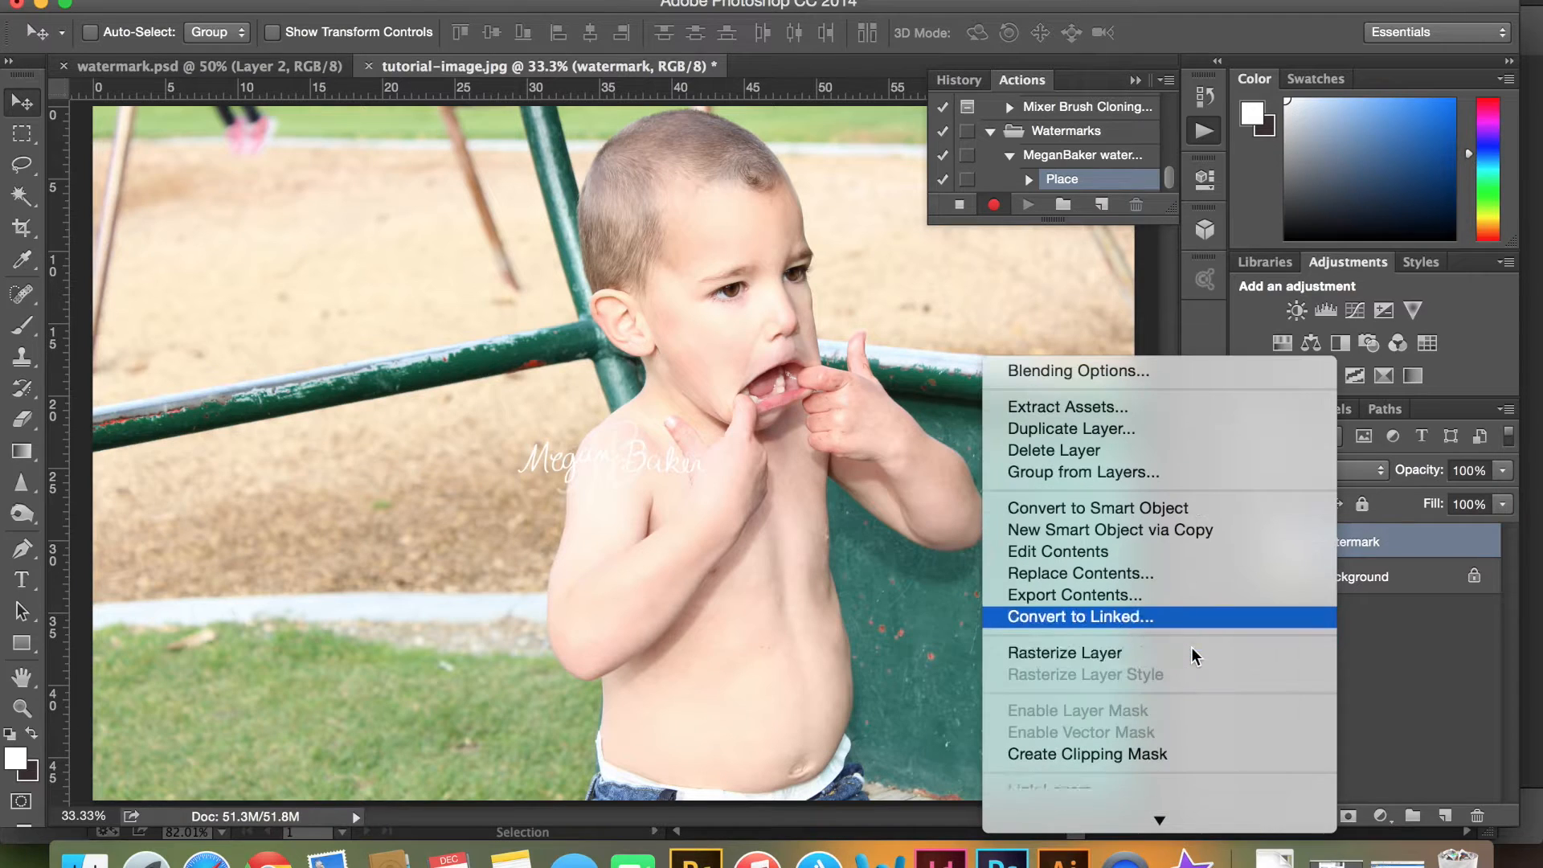
click(1087, 656)
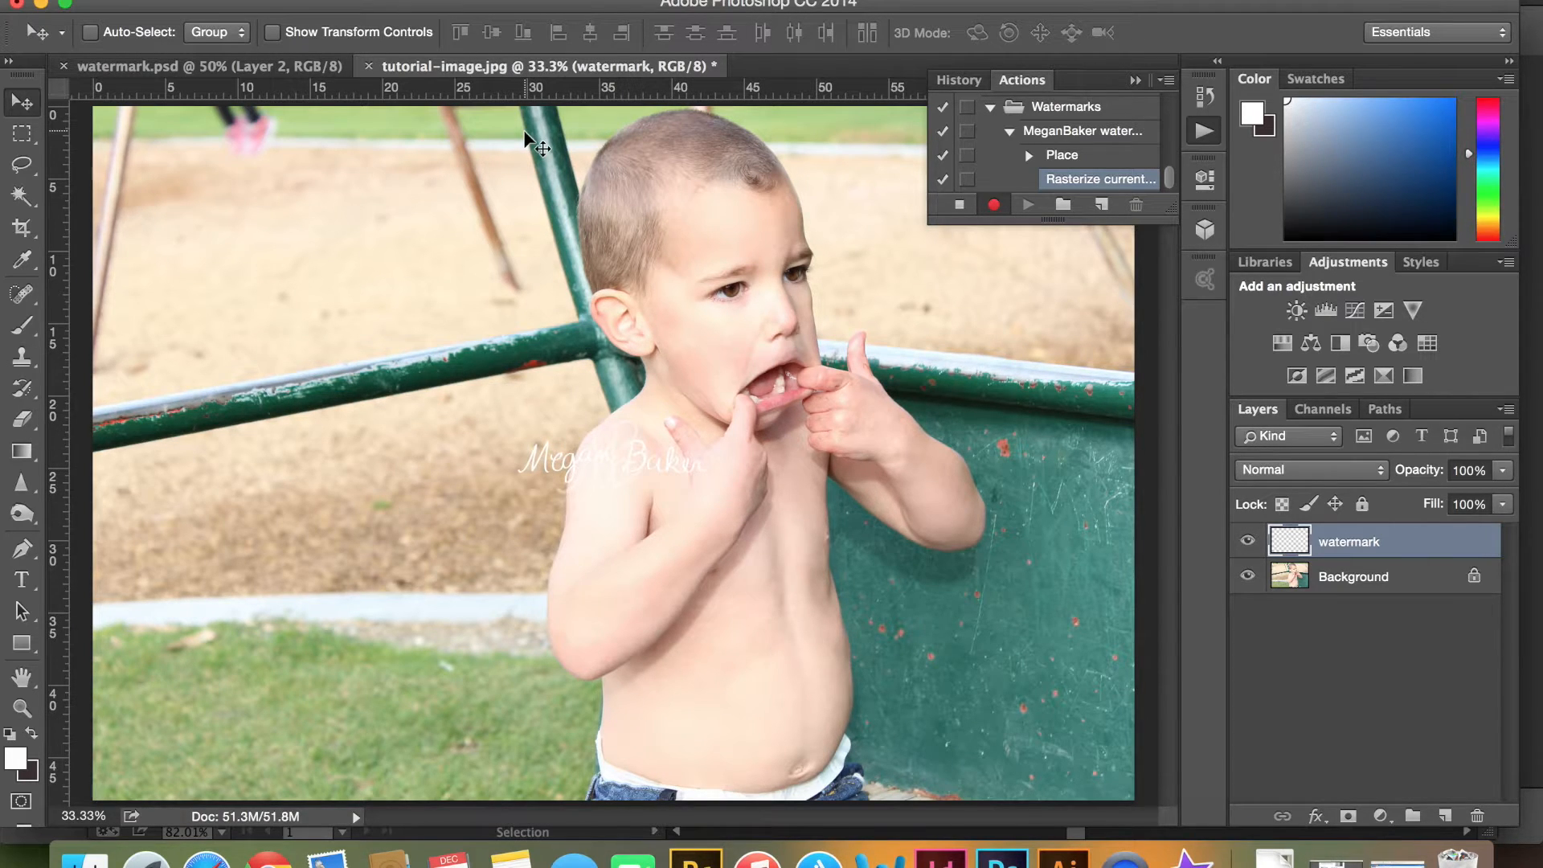
Align the watermark layer to the bottom and right edges of a full-canvas selection and deselect
key(super+a)
click(508, 3)
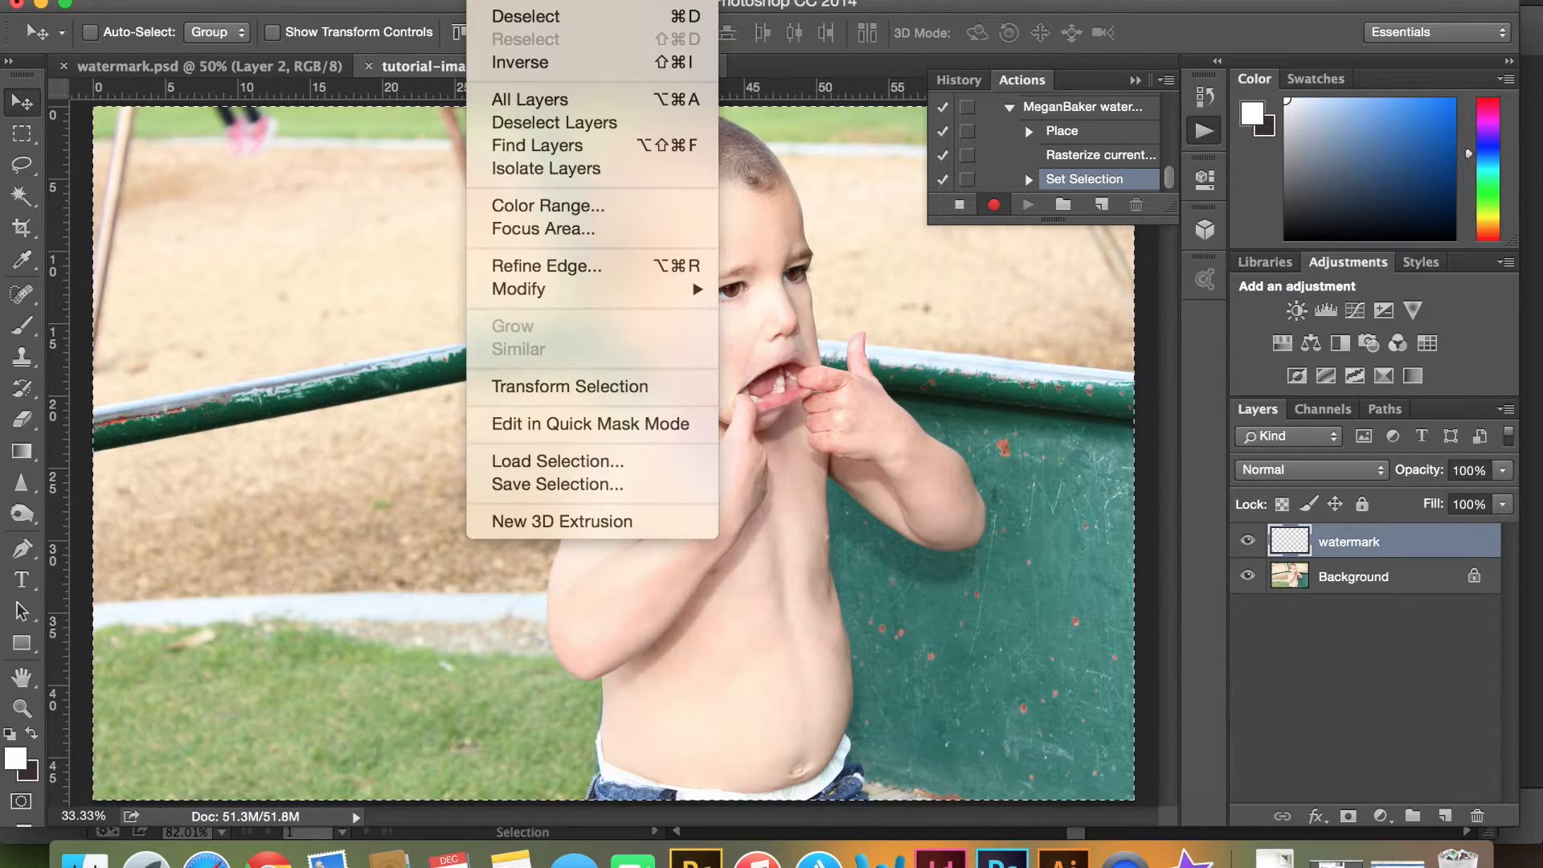
click(1025, 353)
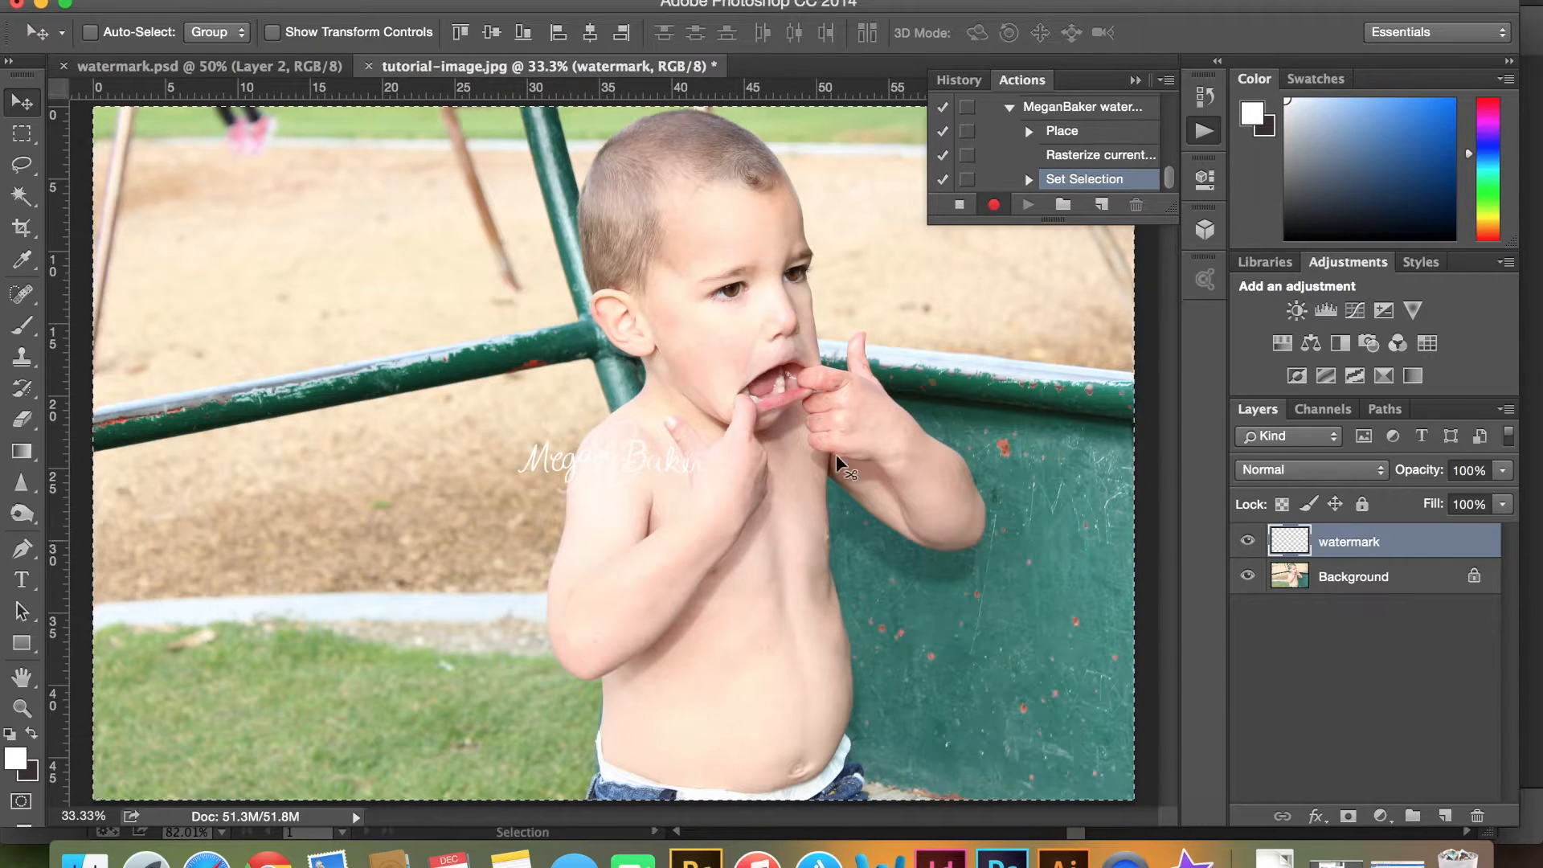
click(388, 3)
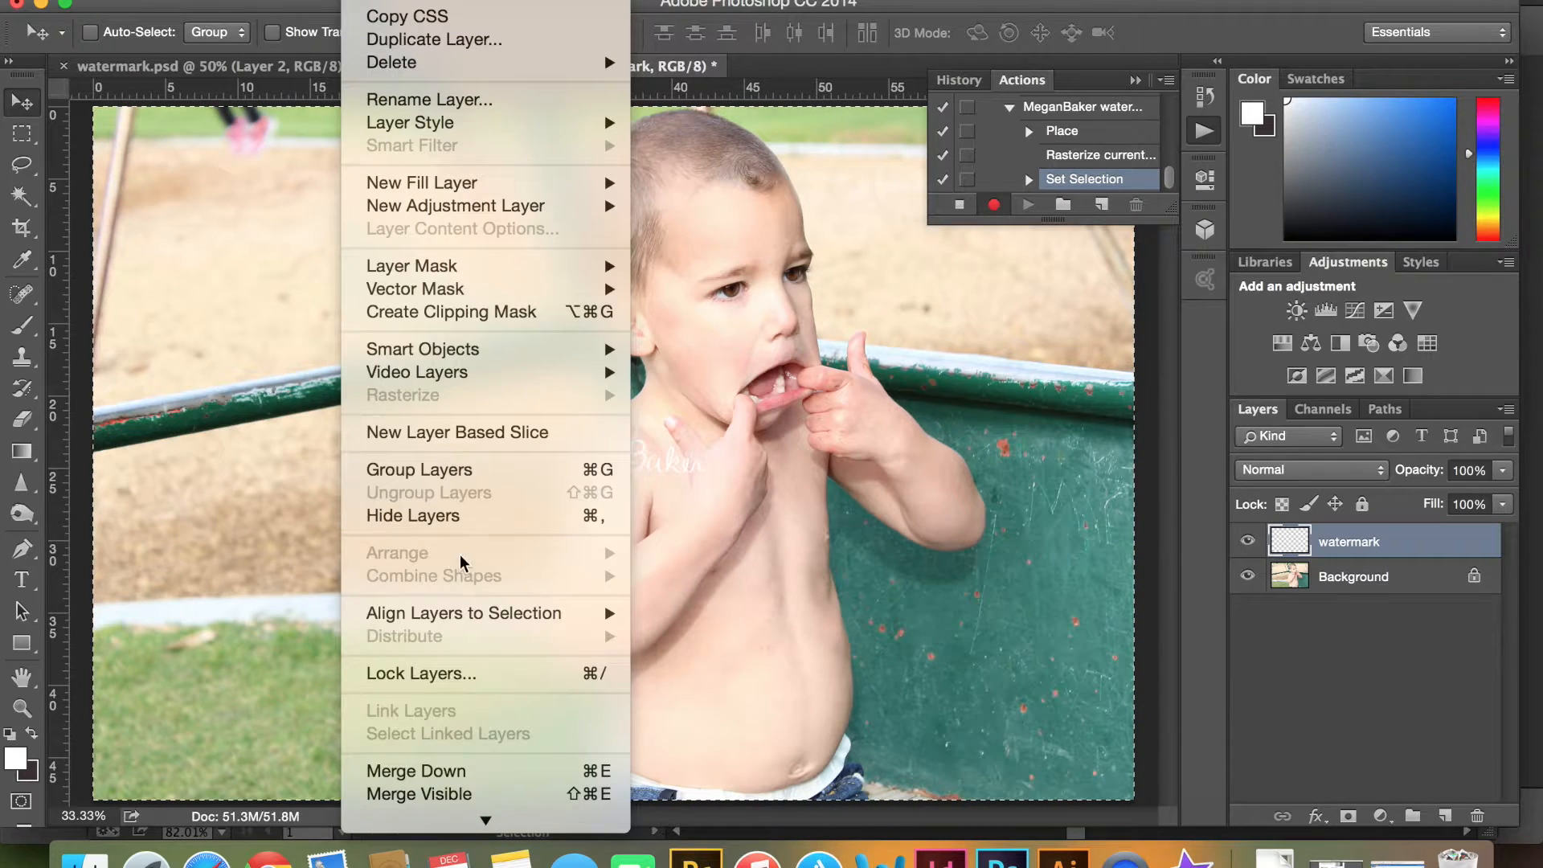
mouse_move(464, 616)
click(680, 668)
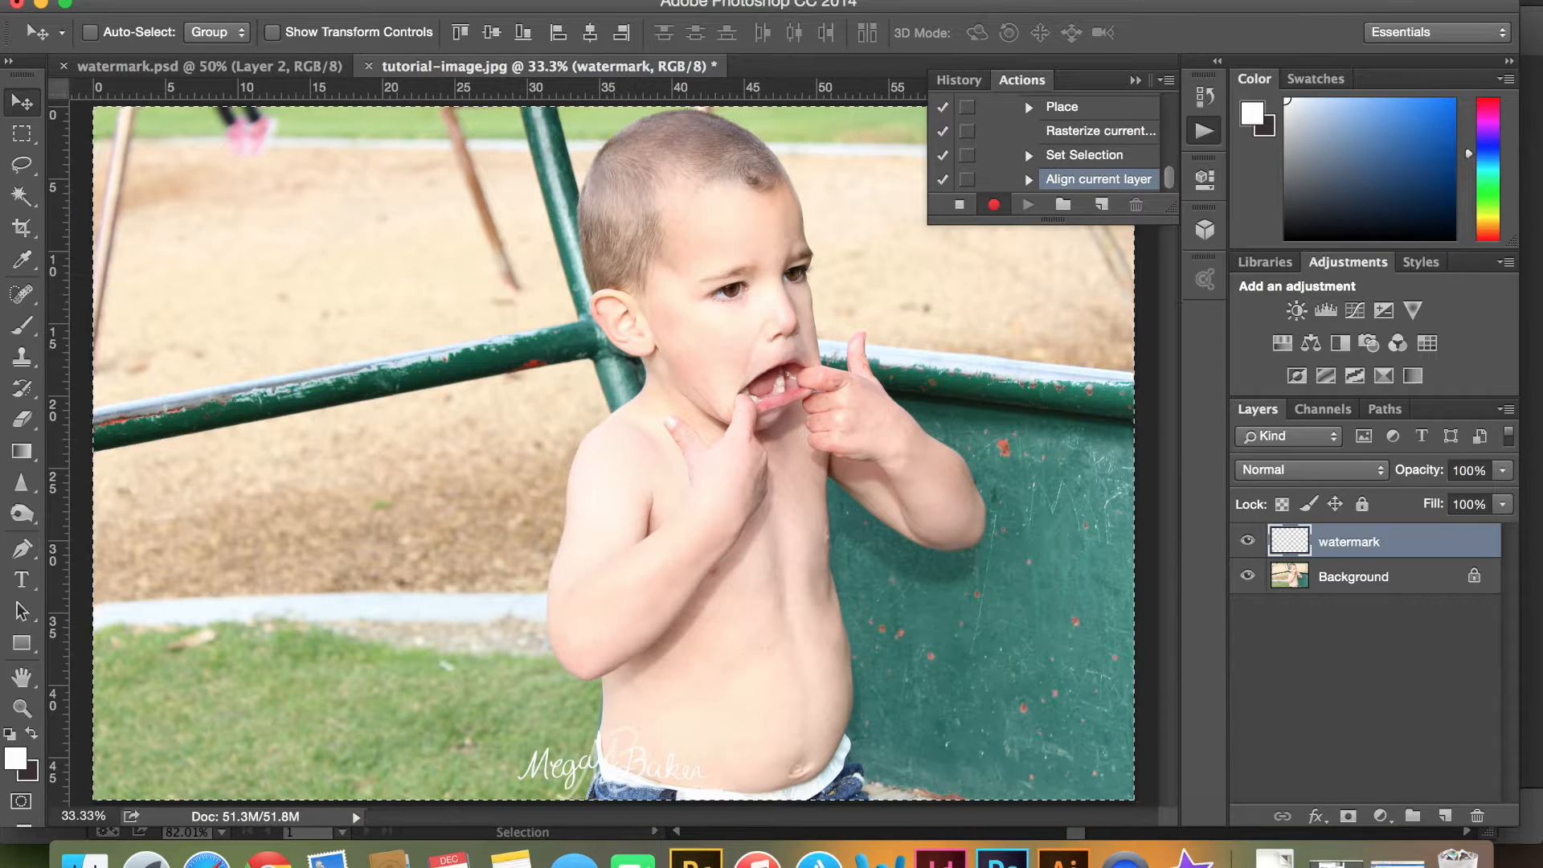
click(363, 1)
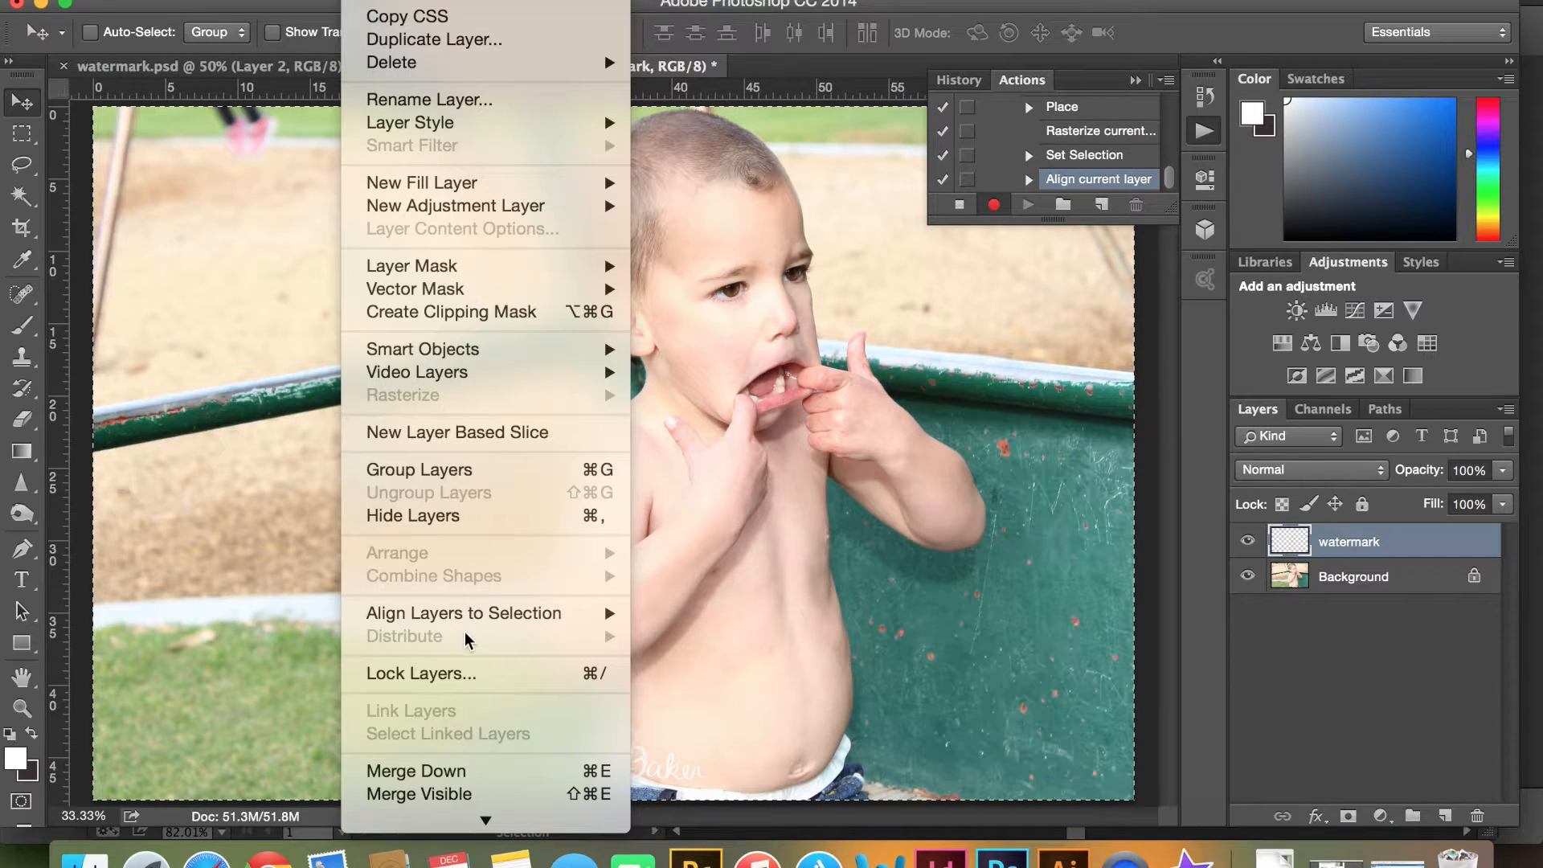
mouse_move(474, 615)
click(707, 742)
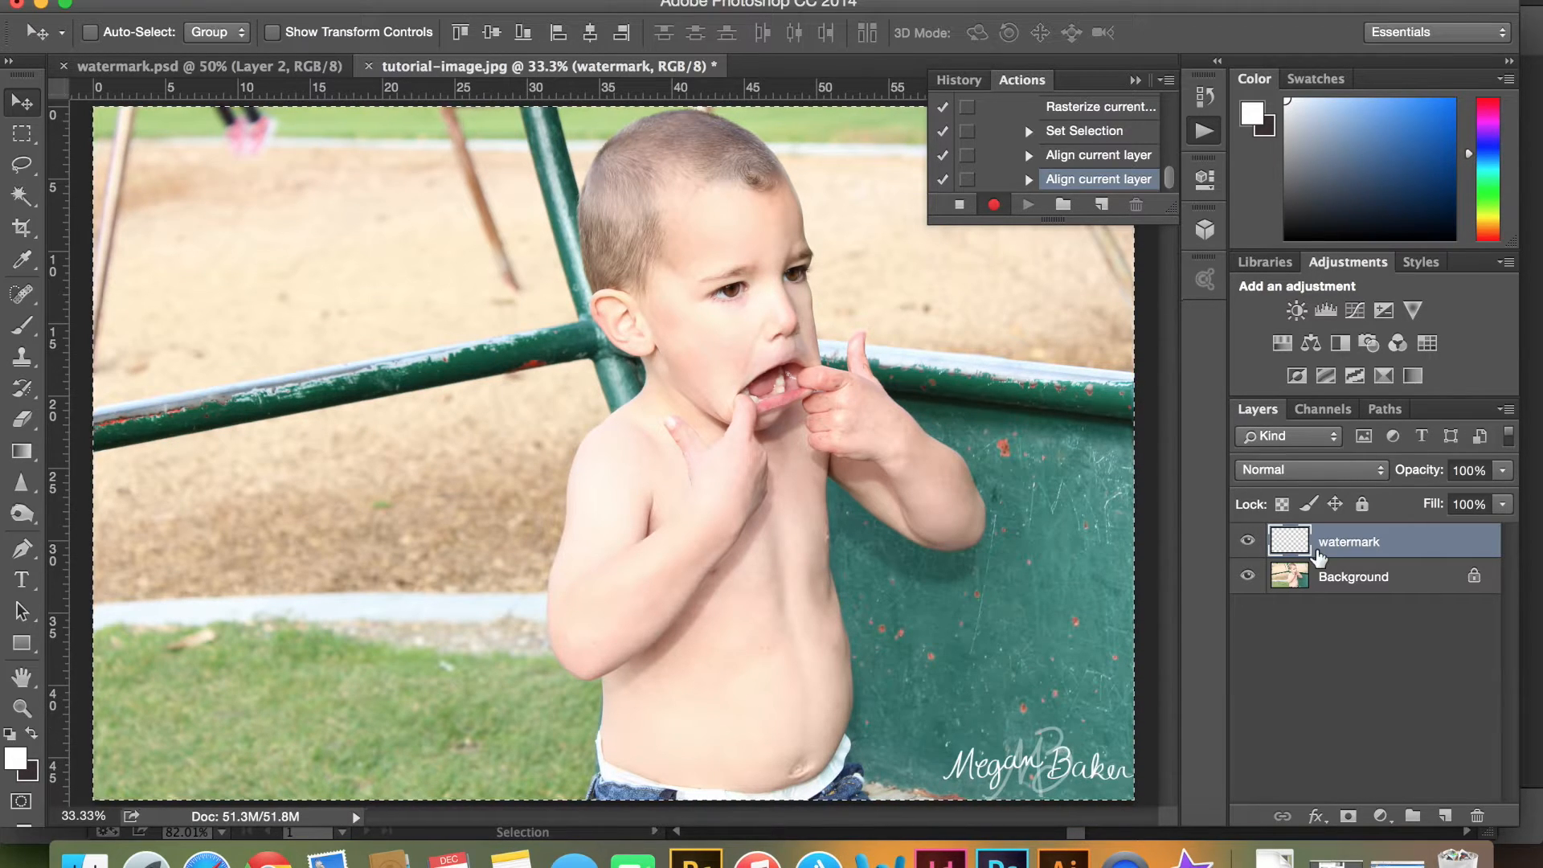
key(super+d)
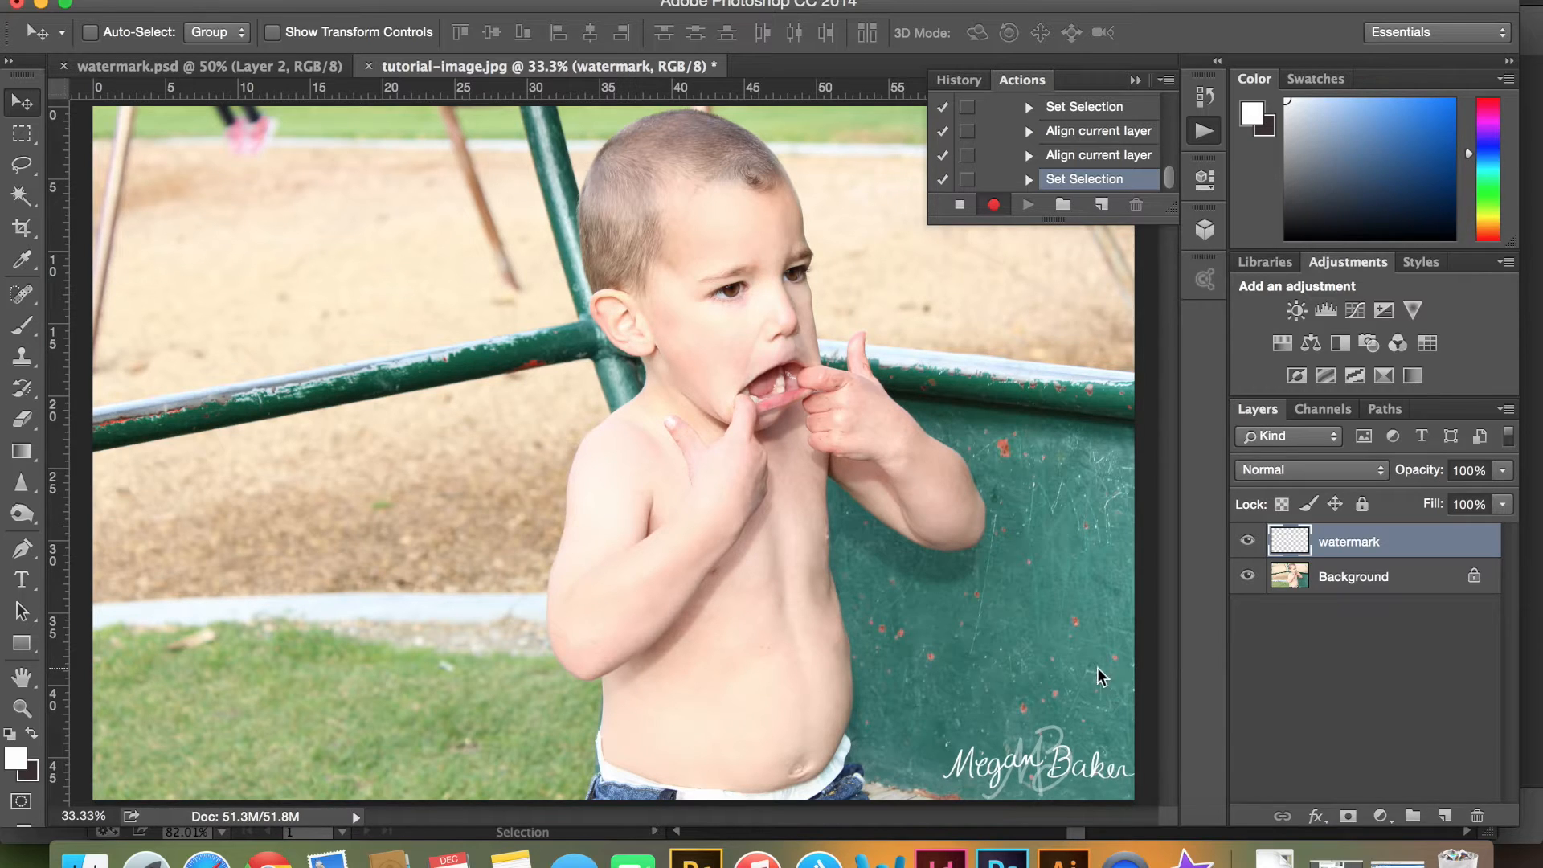
Nudge the watermark up and left so it sits slightly in from the photo's lower-right corner
key(shift+Up)
key(shift+Up)
key(shift+Up)
key(shift+Up)
key(shift+Up)
key(shift+Up)
key(shift+Up)
key(shift+Up)
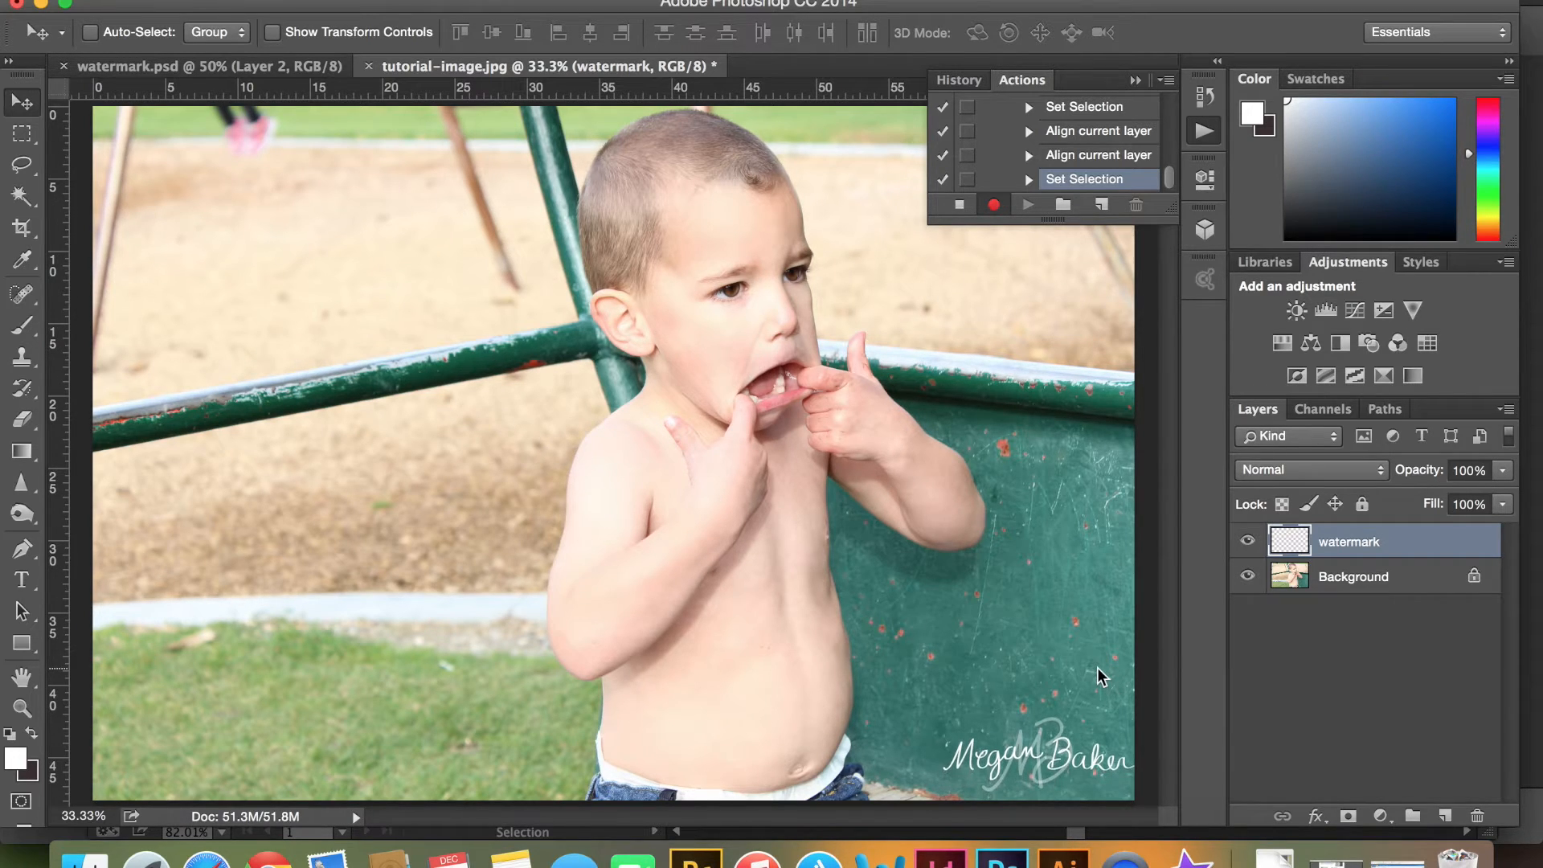
key(shift+Left)
key(shift+Left)
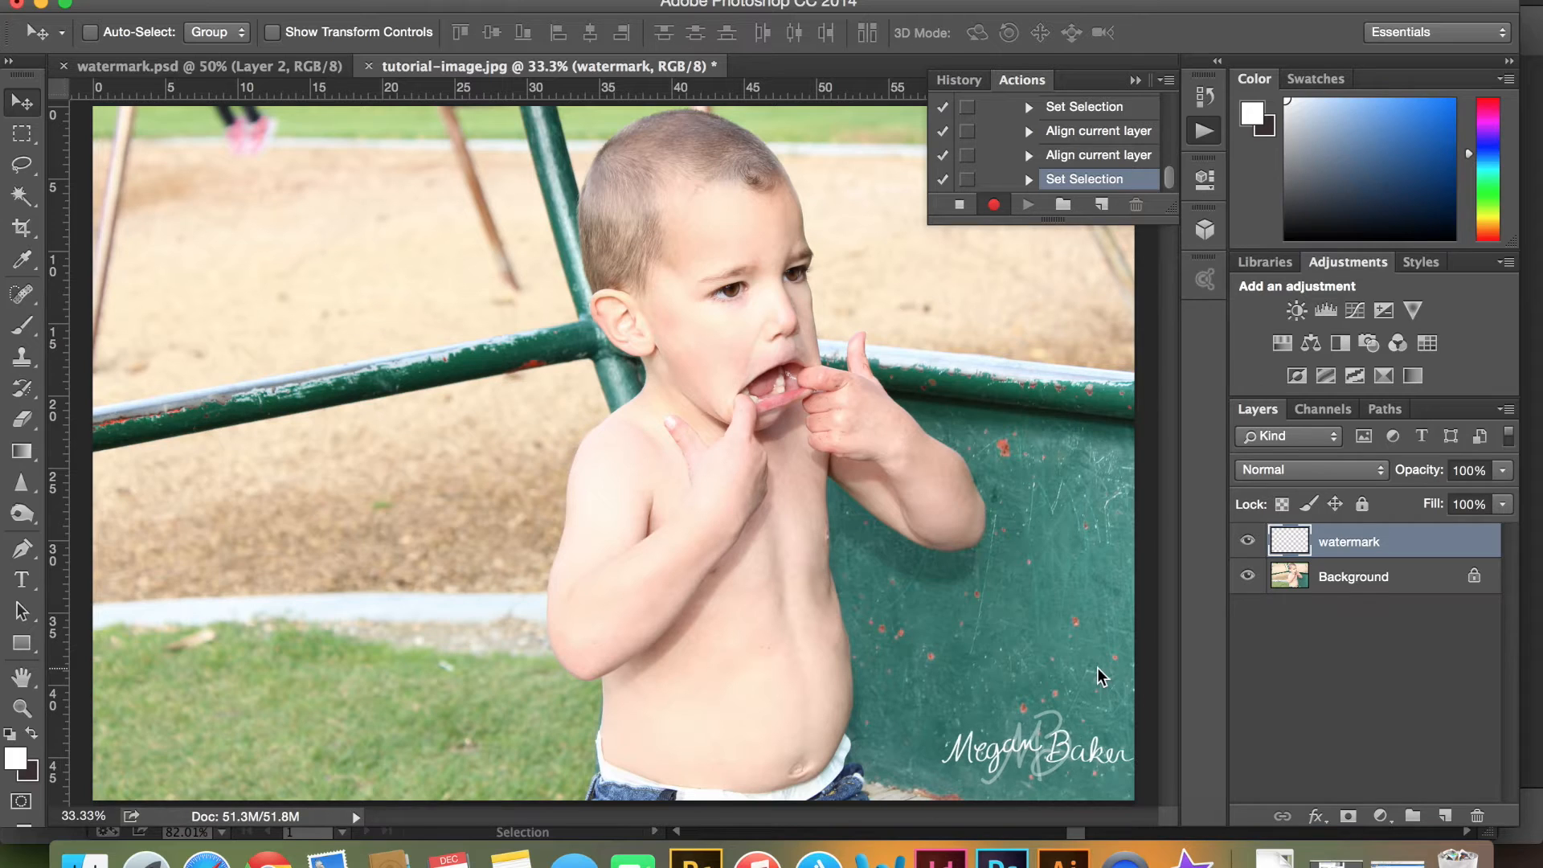
key(shift+Left)
key(shift+Left)
key(shift+Left)
key(shift+Left)
key(shift+Left)
key(shift+Left)
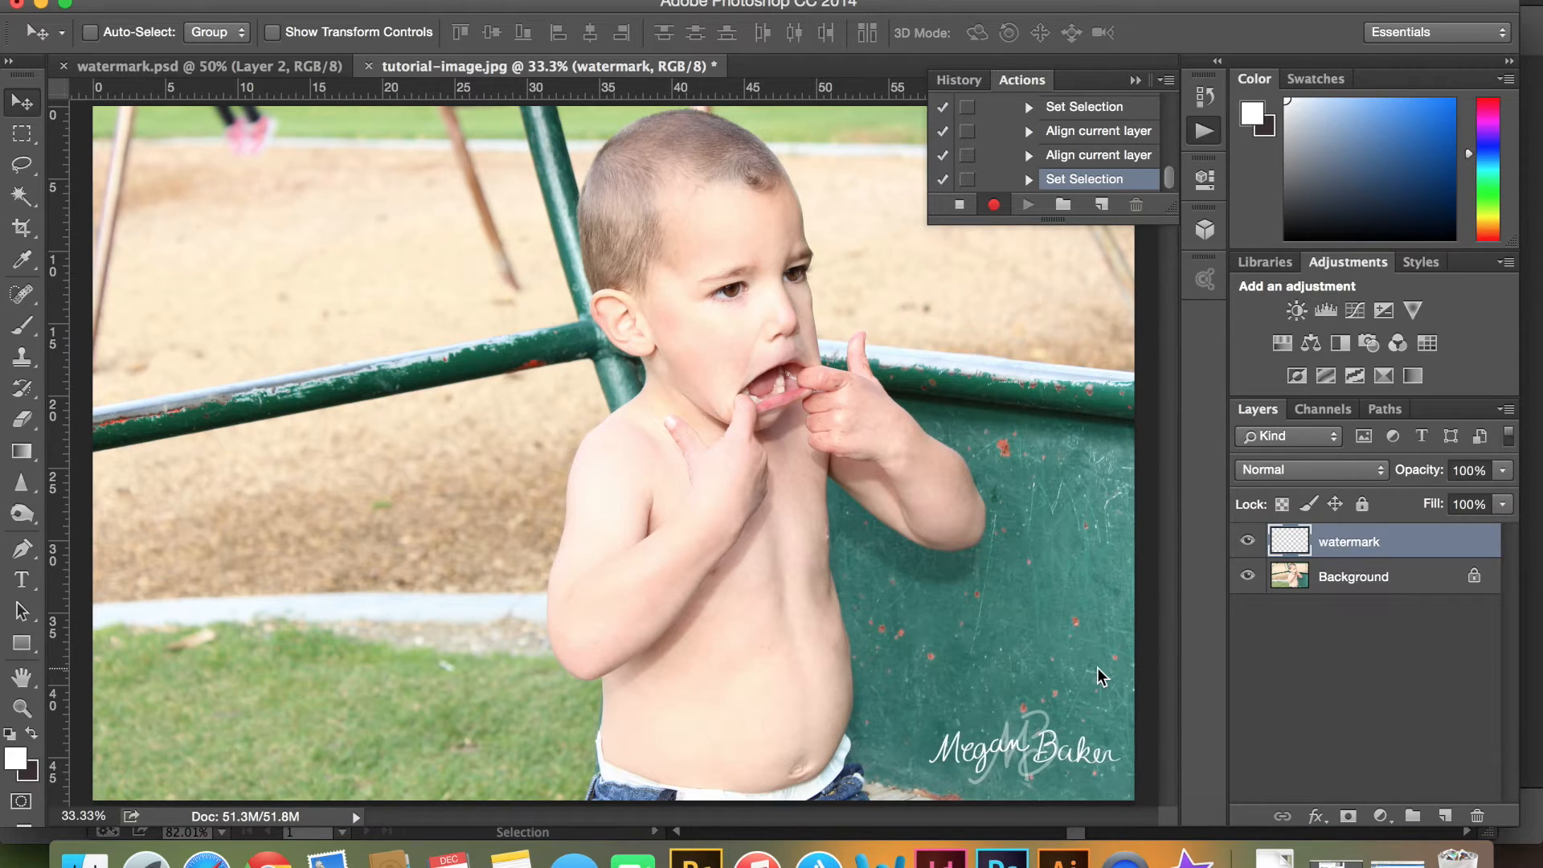
key(Left)
key(Left)
key(Left)
key(Left)
key(Left)
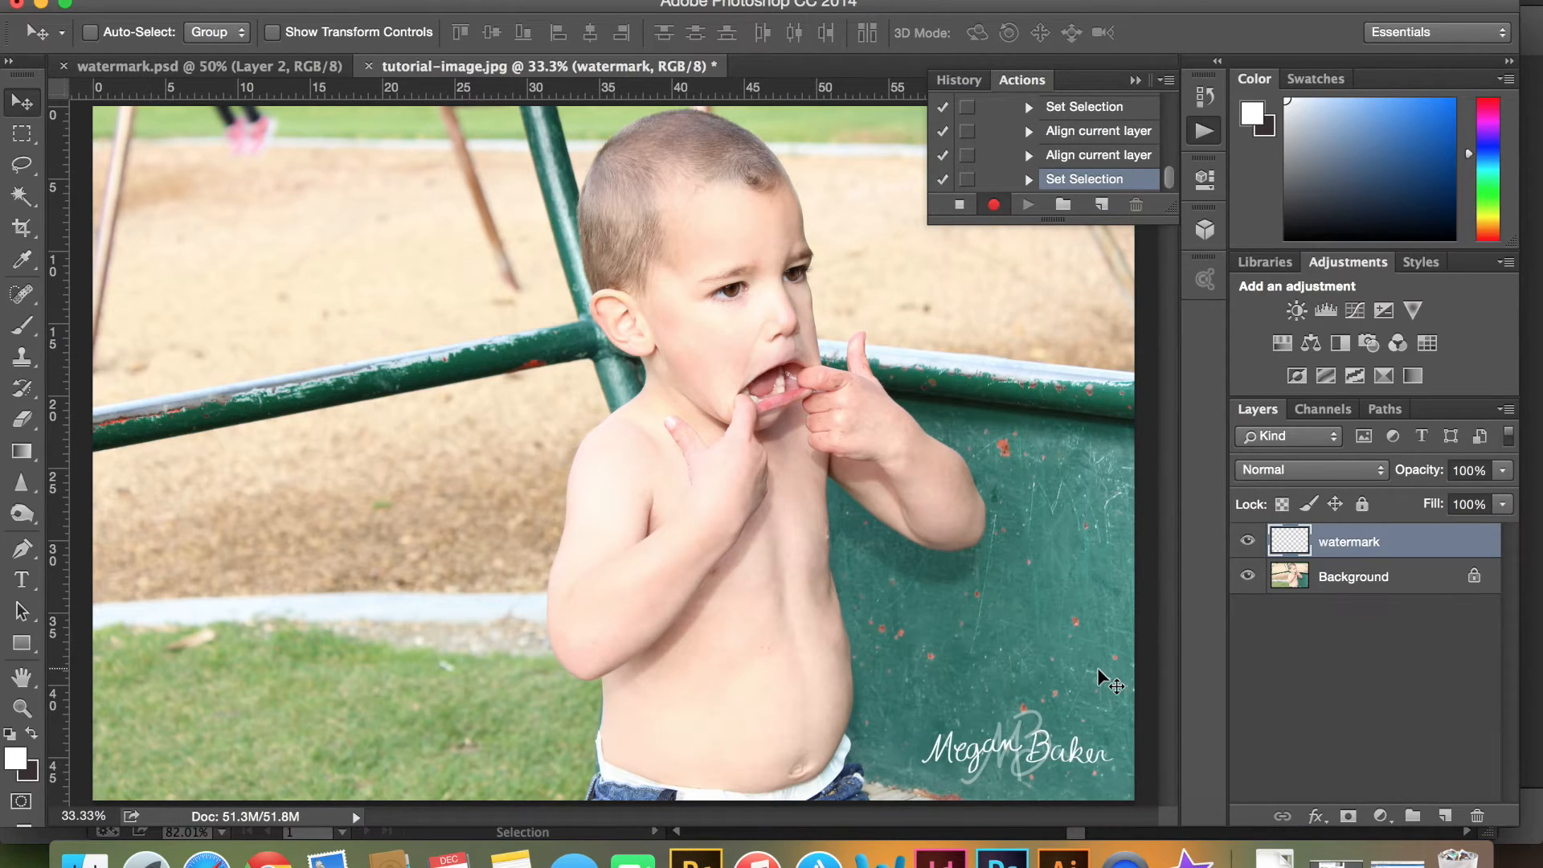
key(Left)
key(Left)
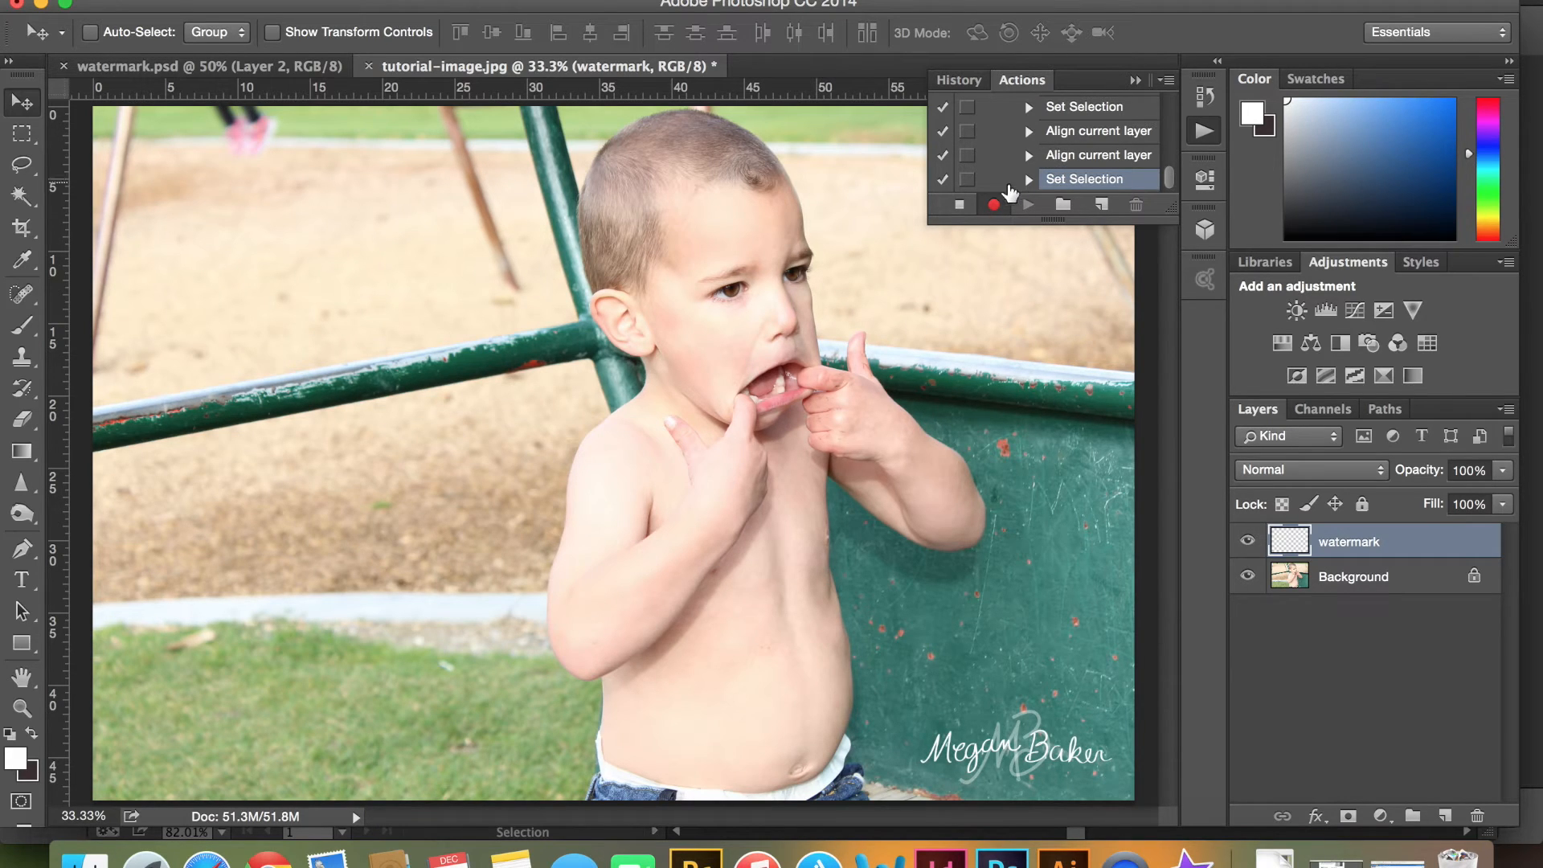
Stop recording, collapse the recorded action's steps, and select that action in the Watermarks set
click(960, 205)
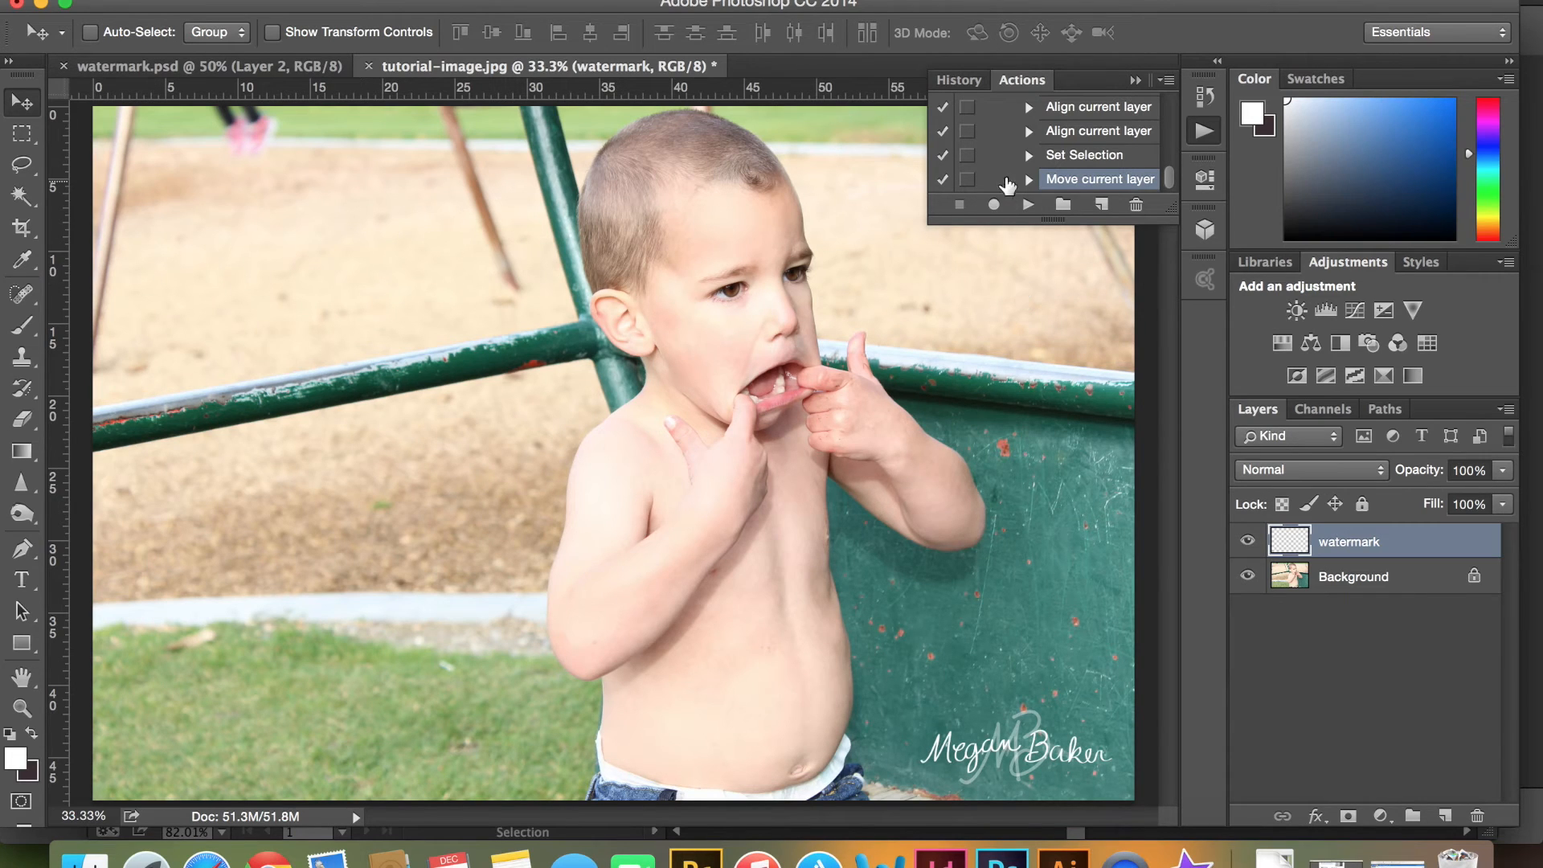
scroll(1011, 158, up, 2)
scroll(1012, 159, up, 3)
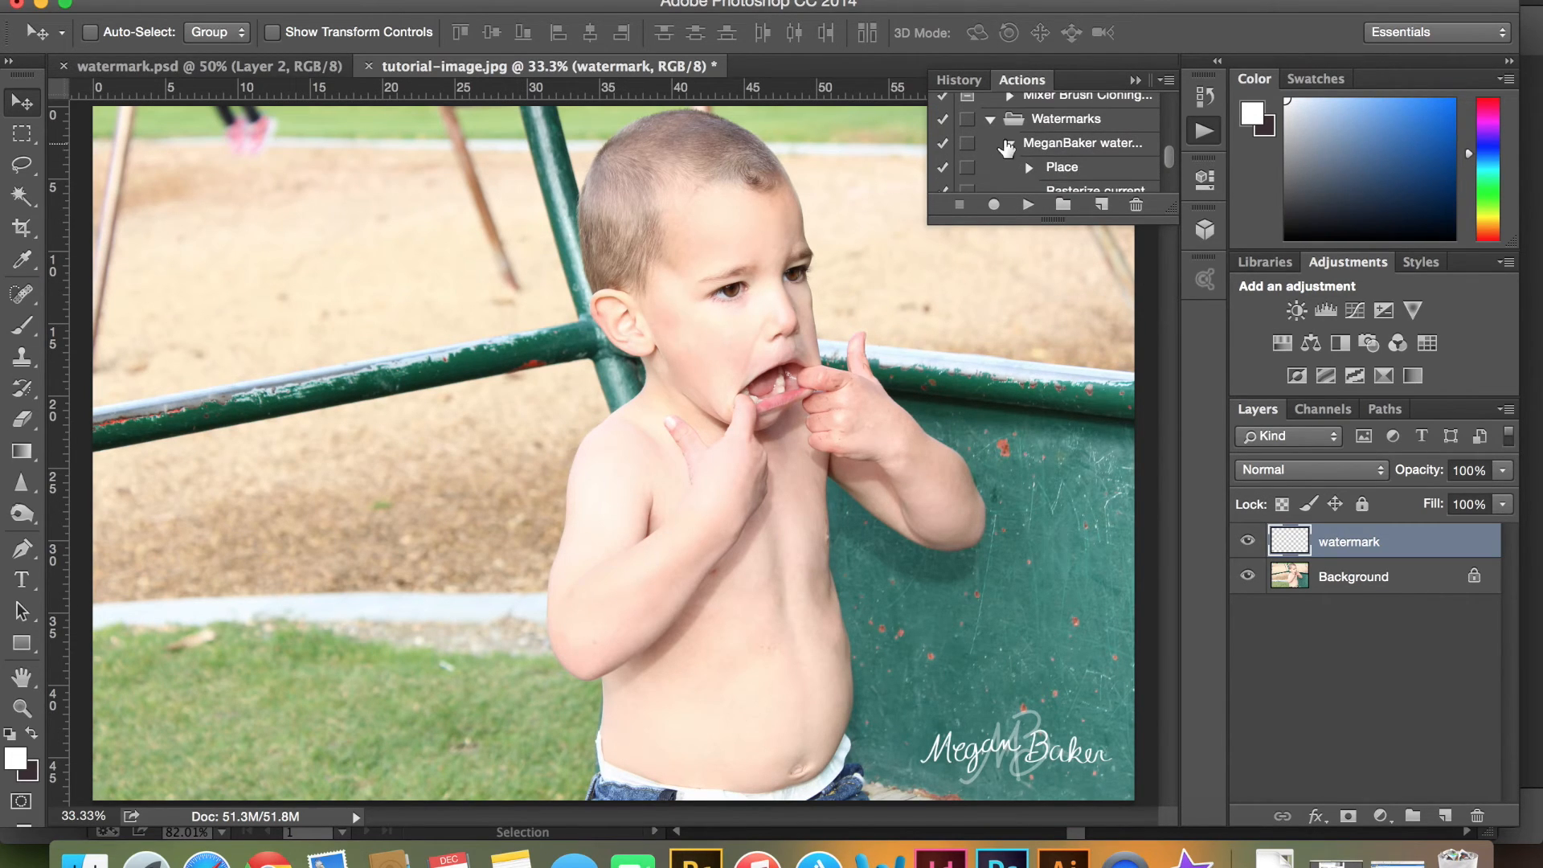
scroll(992, 160, up, 1)
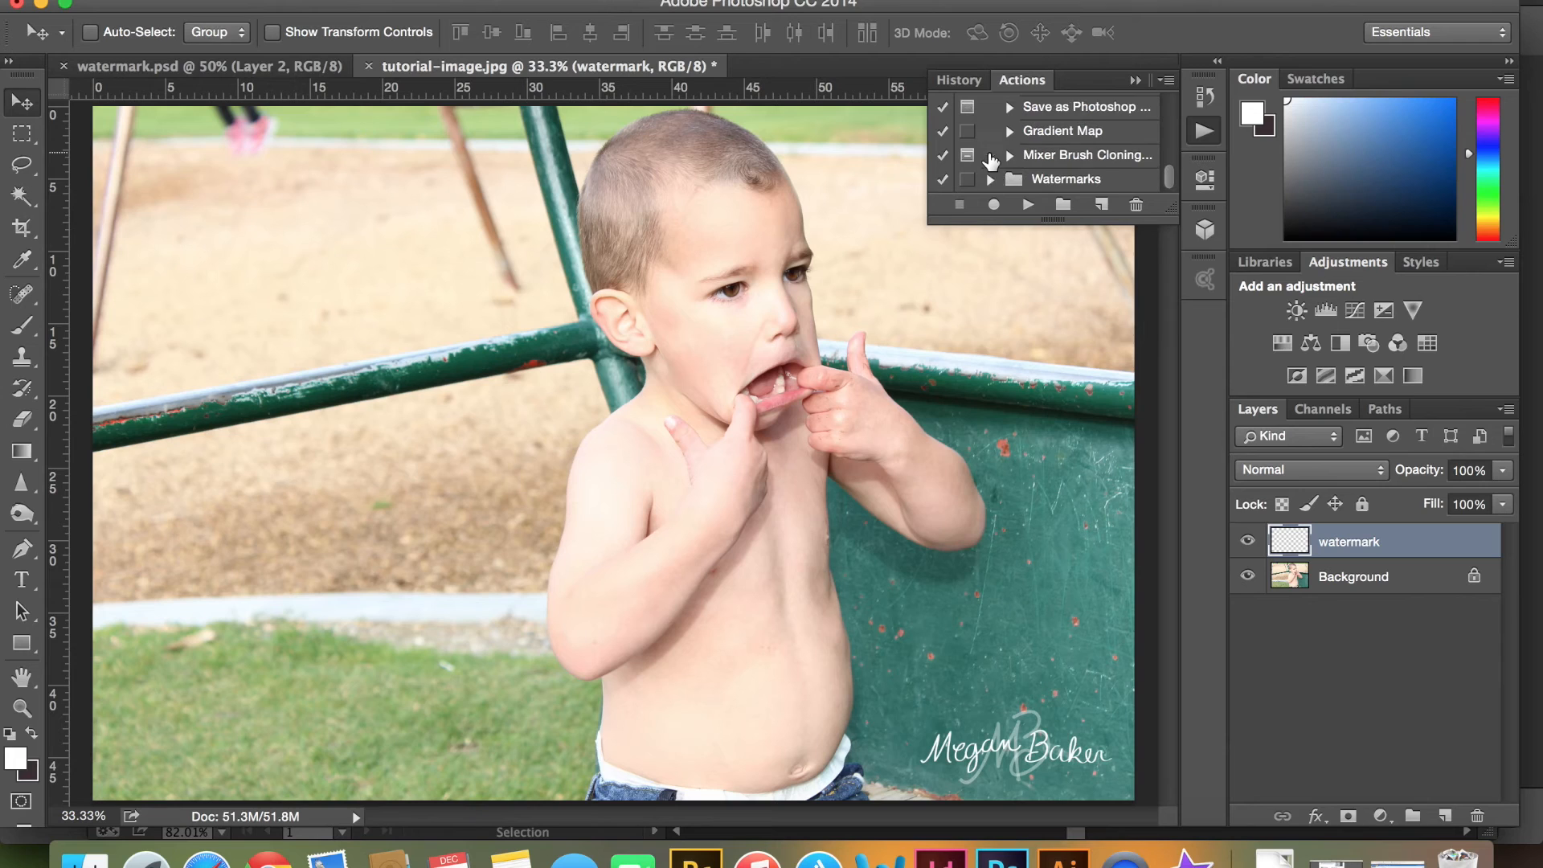
scroll(1015, 169, down, 1)
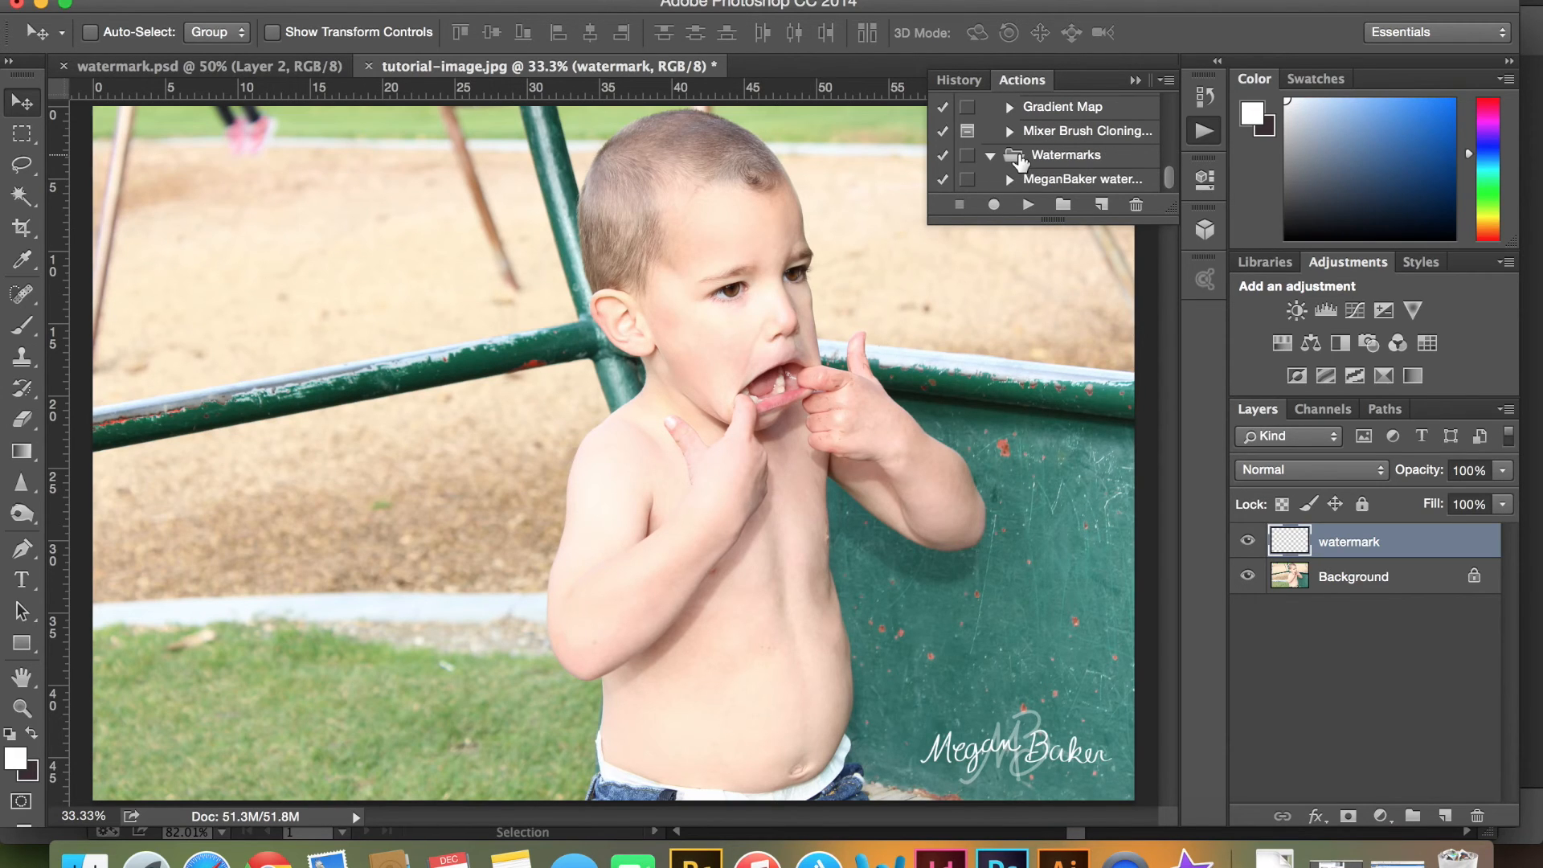
click(1029, 185)
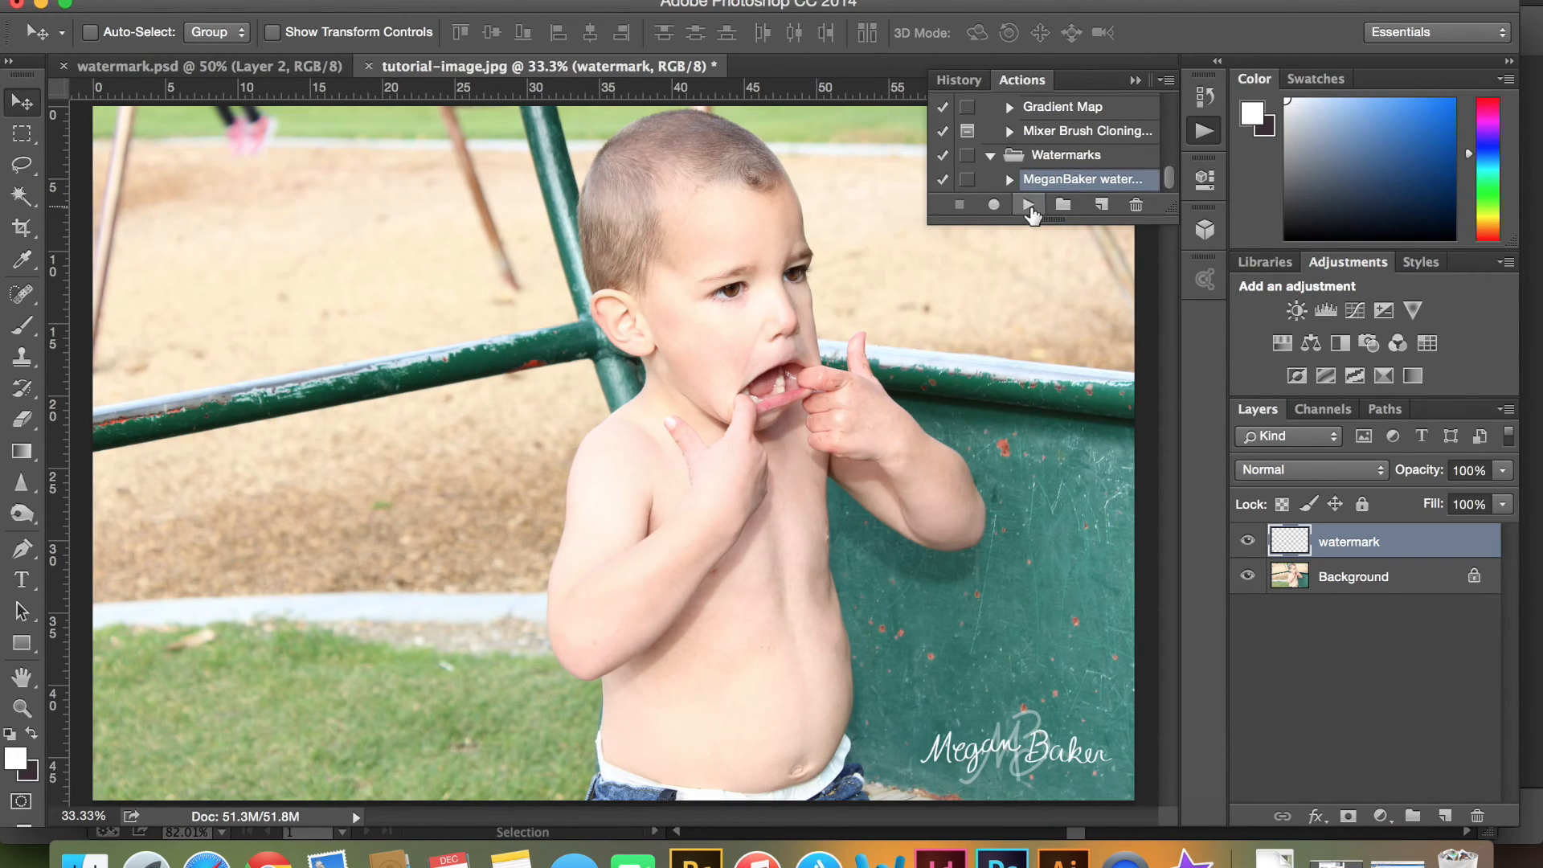